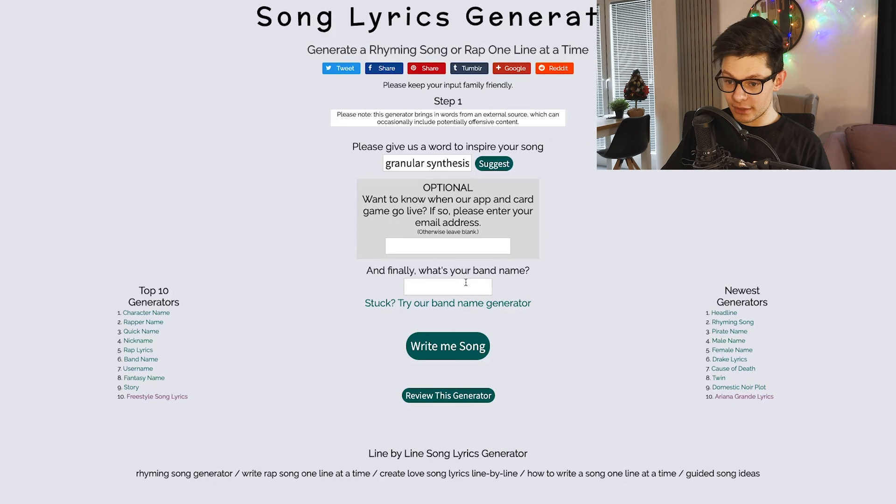
Enter "spaghetti producer" as the band name and generate a song inspired by "granular synthesis".
left_click(465, 283)
type("s")
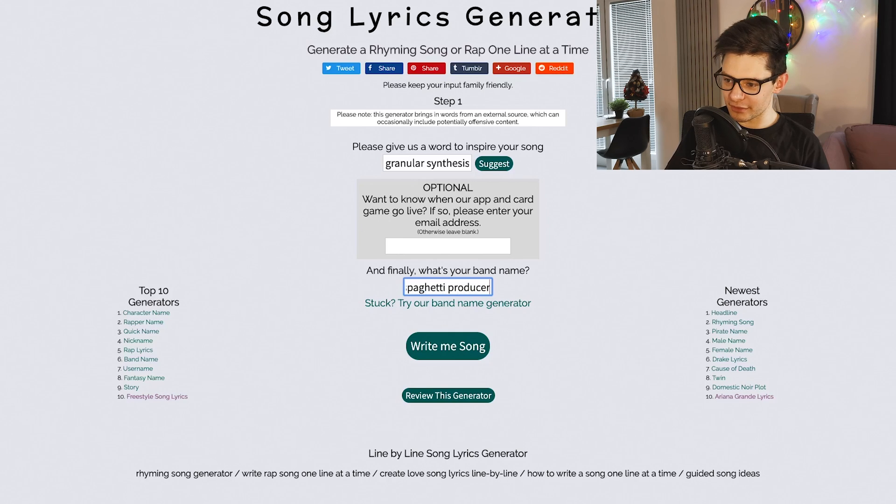
left_click(448, 346)
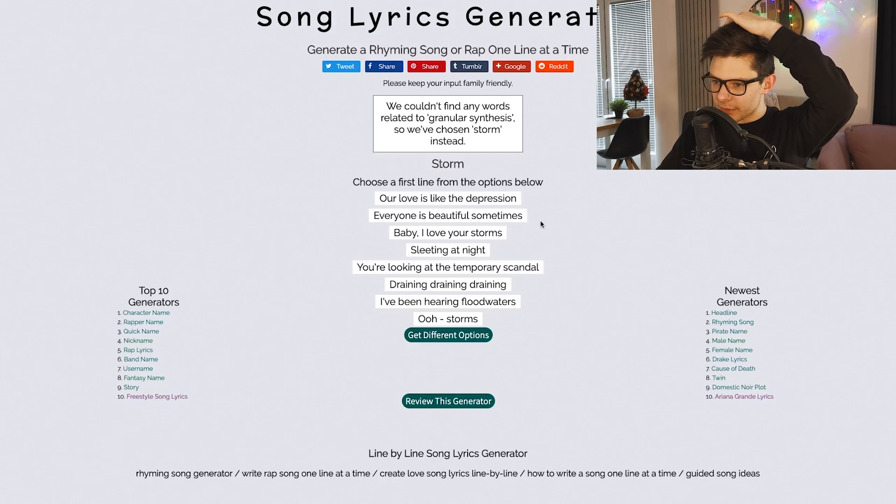
Build the song from "I've been hearing floodwaters", "I just wanna be part of your tides", "I just wanna be part of your trips" and "Floodwaters floodwaters".
left_click(448, 301)
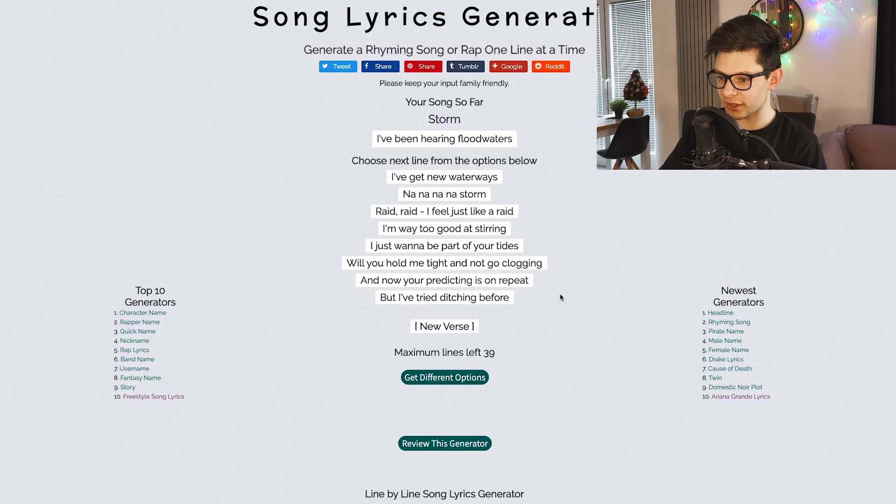
left_click(451, 246)
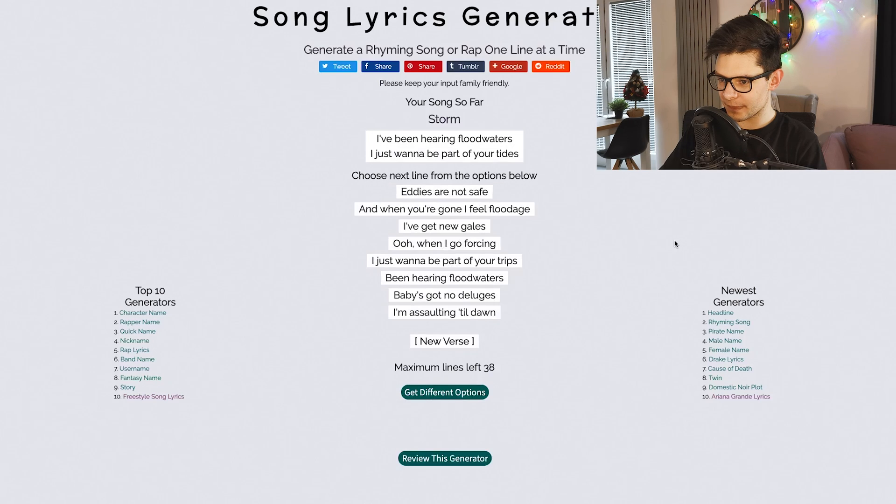
left_click(445, 259)
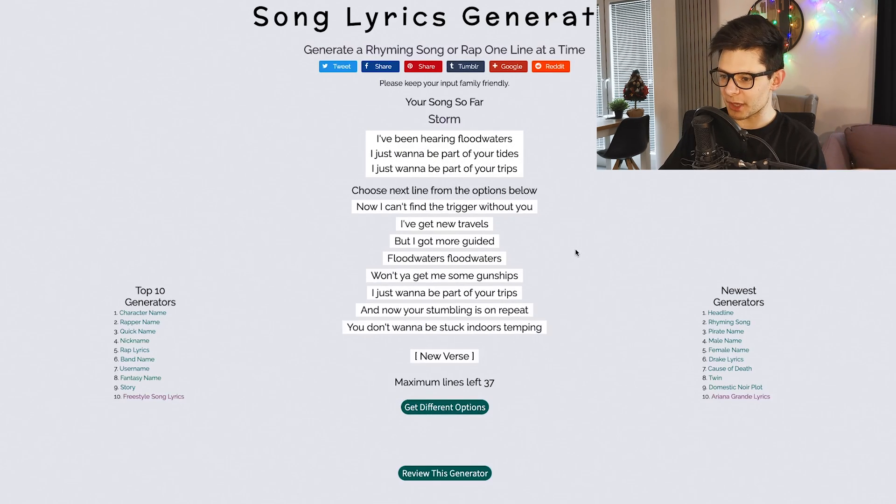
left_click(479, 259)
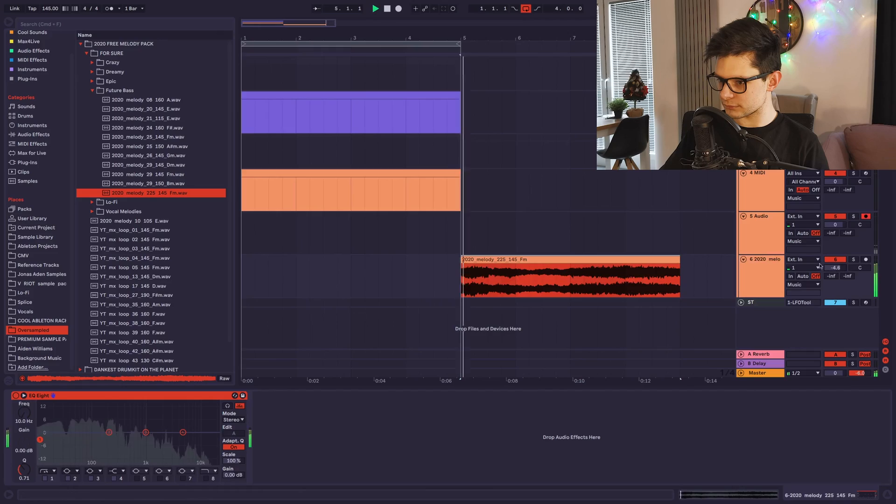
In Ableton Live, loop the 2020_melody_225_145_Fm clip at bar 5 and record a vocal take over it on the 5 Audio track.
left_click(601, 258)
key("super+l")
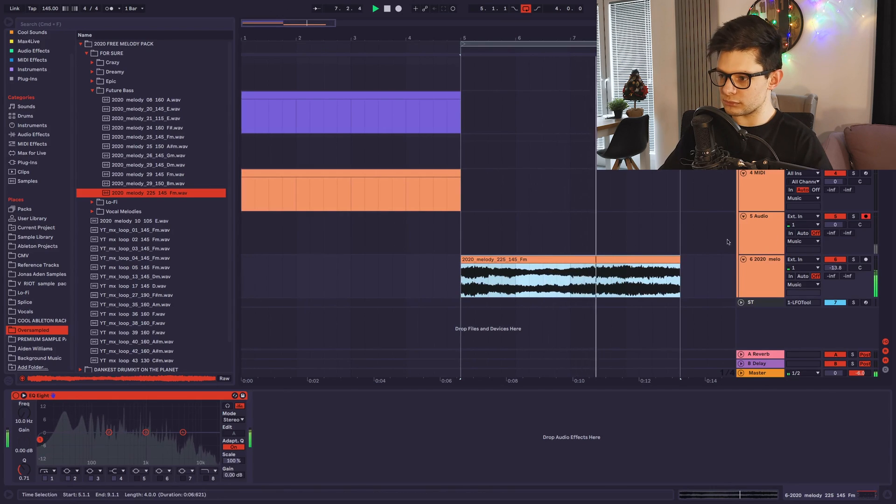
left_click(758, 229)
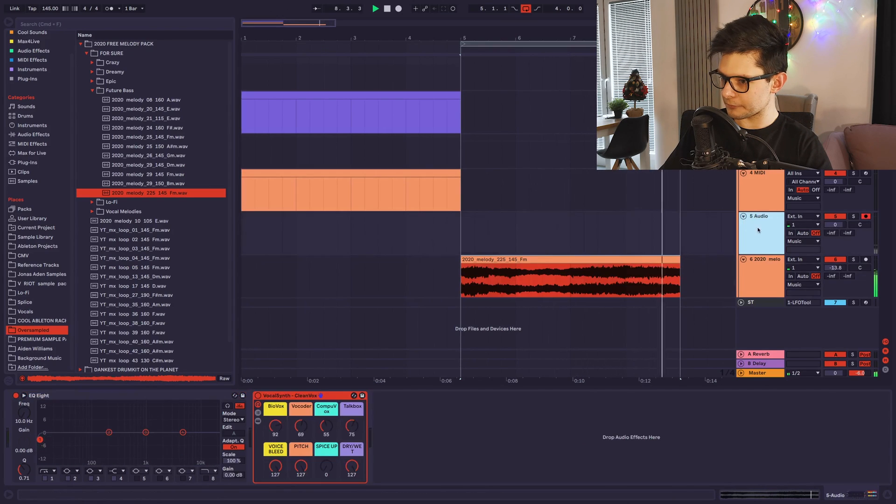
left_click(462, 241)
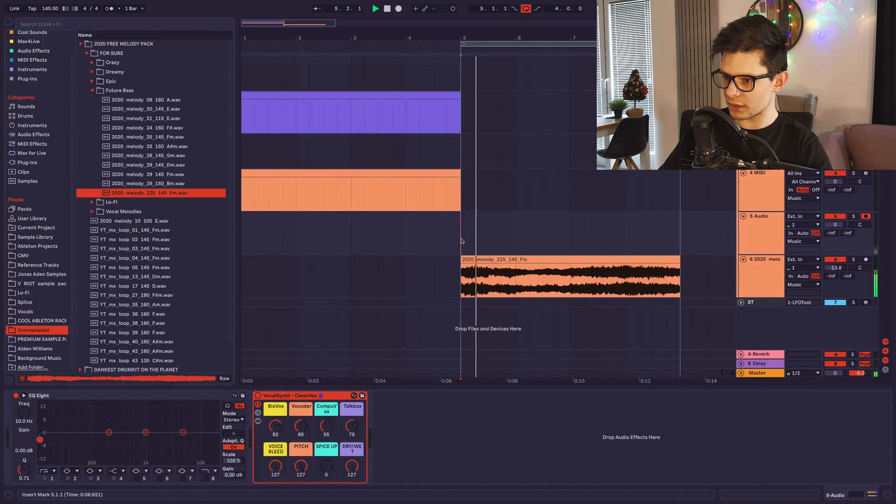
left_click(399, 9)
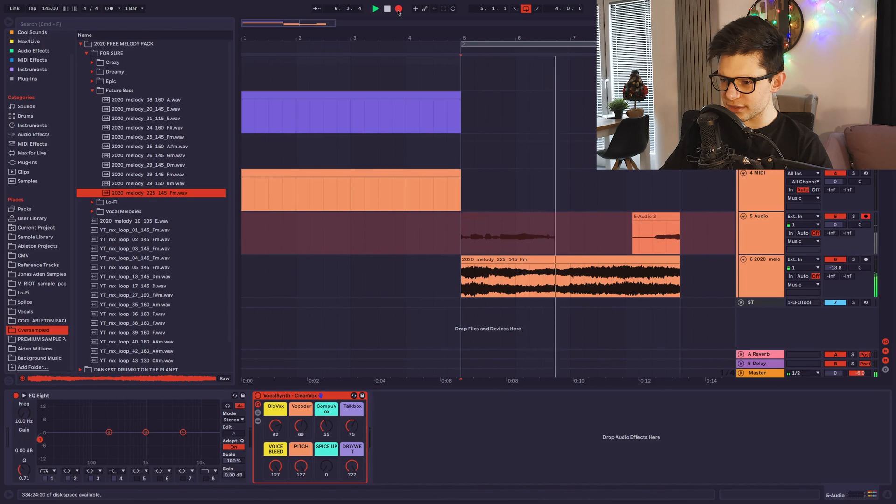
left_click(398, 10)
Extend the recorded vocal clip's start back to 4.1.1 and delete its first beat, up to 4.2.1.
left_click(620, 232)
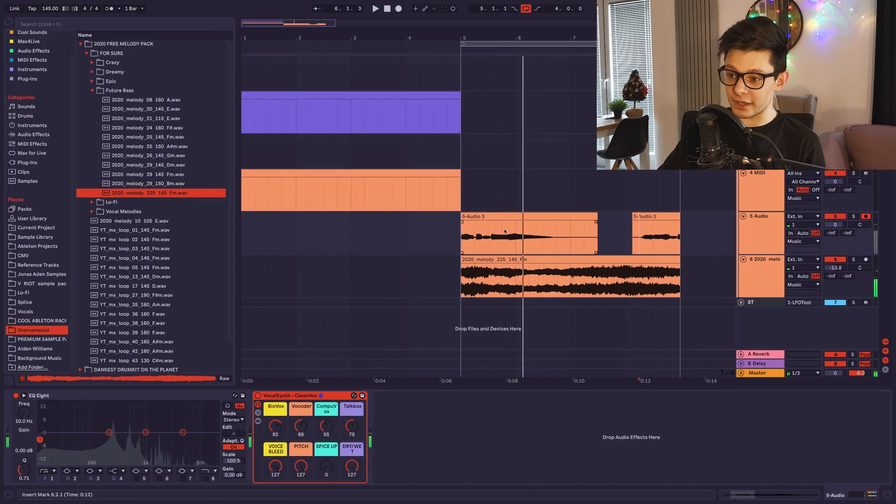
key("space")
left_click_drag(461, 220, 406, 220)
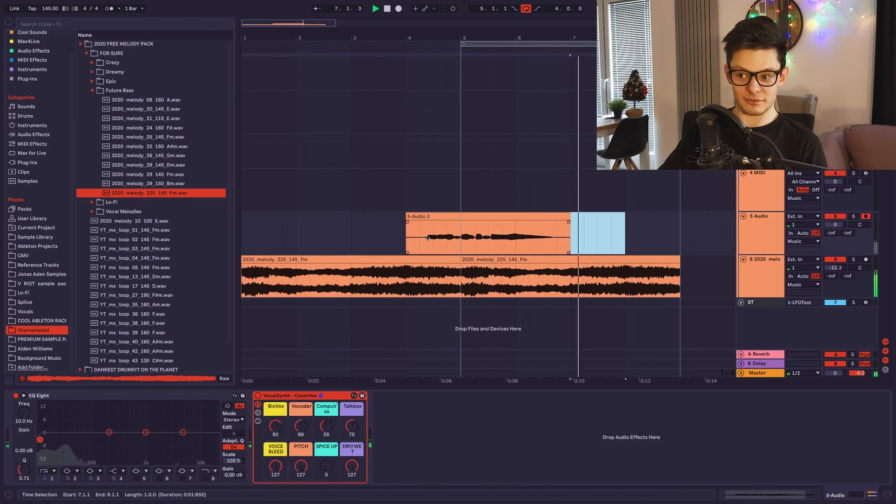
left_click_drag(421, 233, 406, 231)
key("Delete")
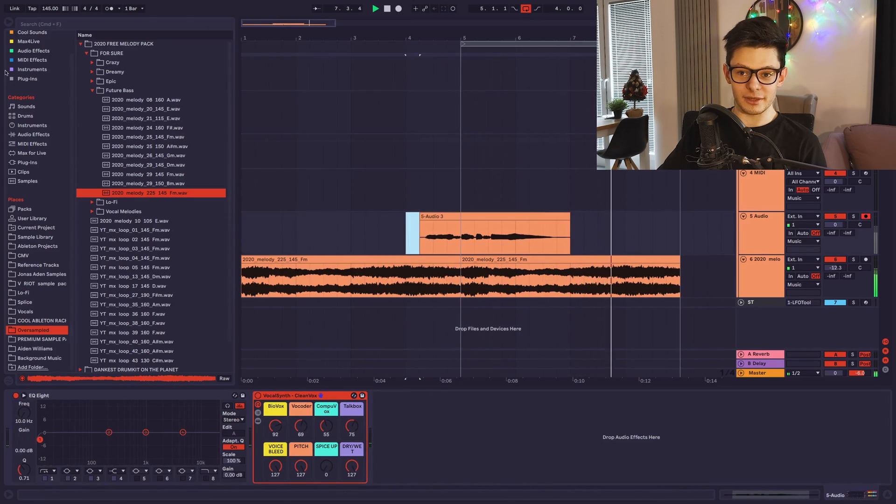
Add THE ULTIMATE SPACE rack from the Audio Effects collection to the 5 Audio track.
left_click(34, 59)
scroll(34, 56, "up", 2)
left_click(33, 72)
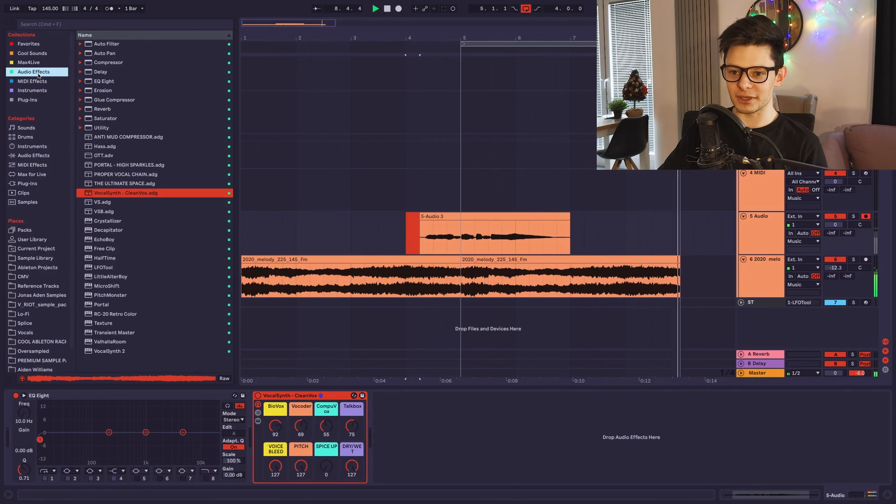
key("space")
left_click_drag(120, 183, 449, 242)
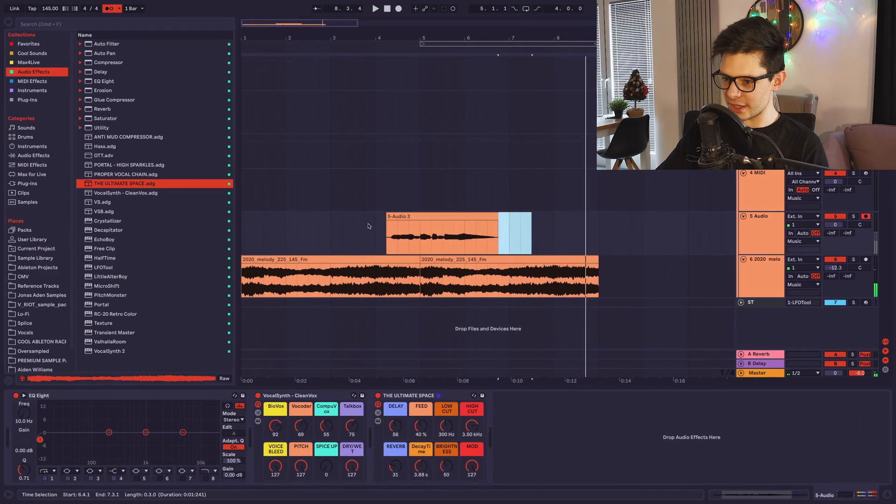
Reset the VocalSynth - CleanVox rack's Dry/Wet to 0 and play the vocal clip from its start.
left_click(396, 216)
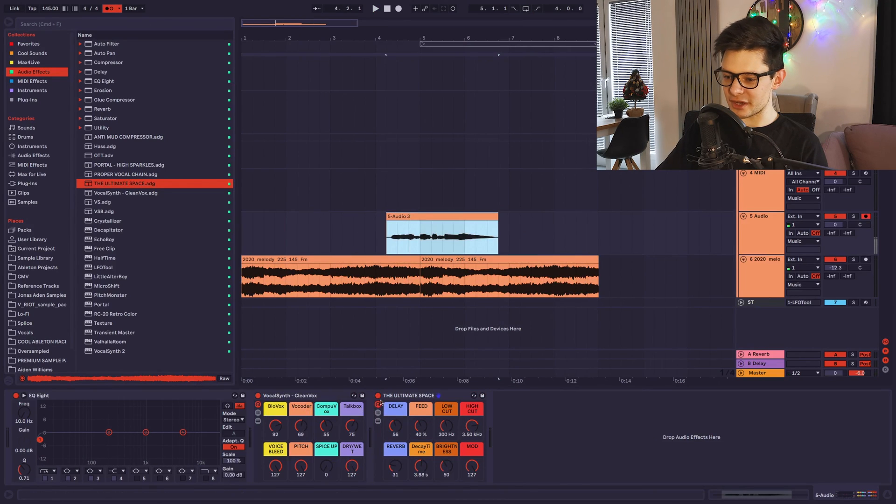
double_click(352, 466)
scroll(384, 242, "up", 5)
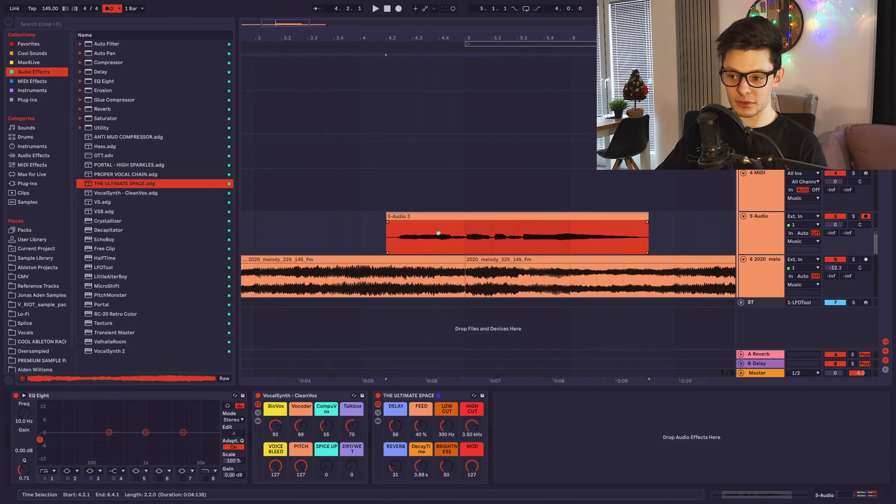
left_click(385, 225)
key("space")
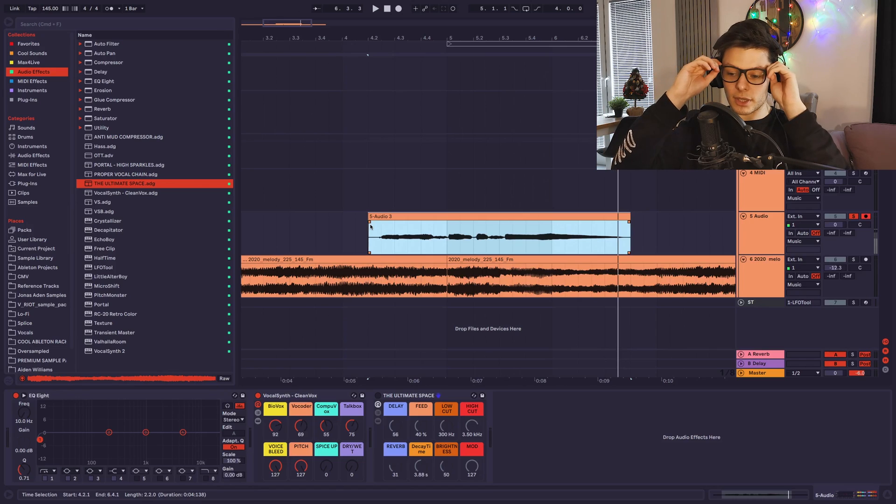
Trim the vocal clip's start to just after 4.2.2 and play the trimmed clip.
left_click_drag(367, 220, 378, 221)
left_click(354, 229)
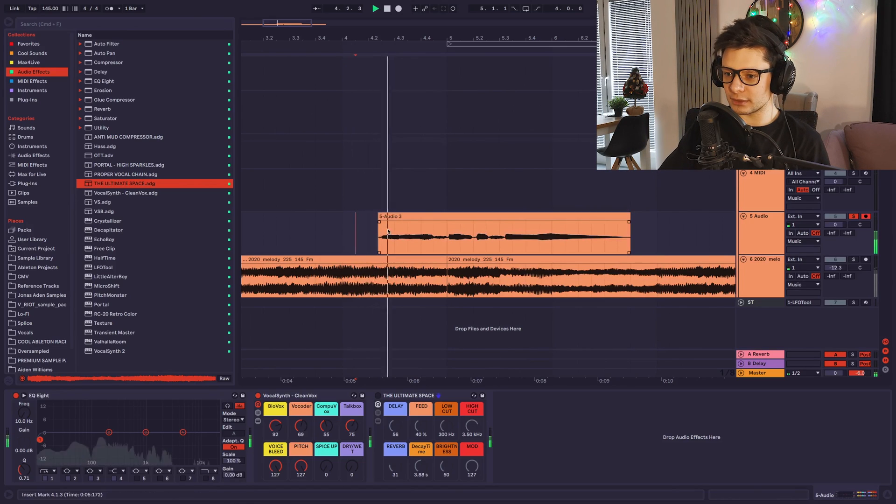
left_click(406, 214)
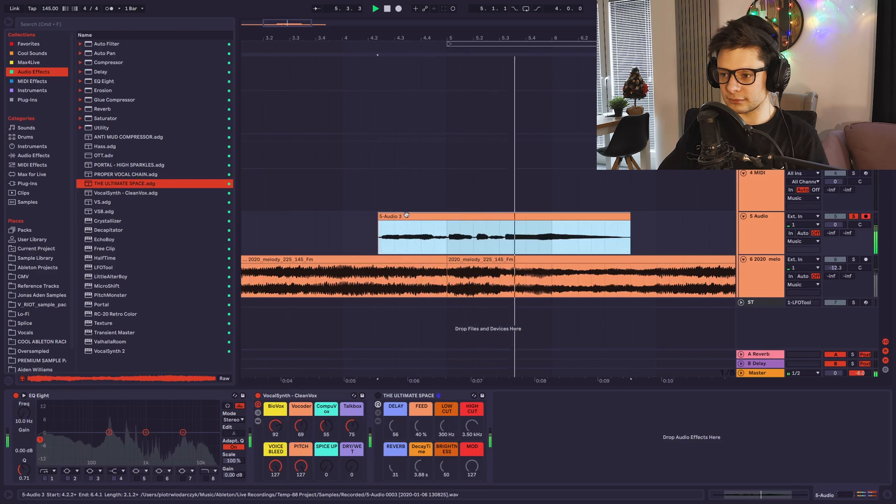
key("space")
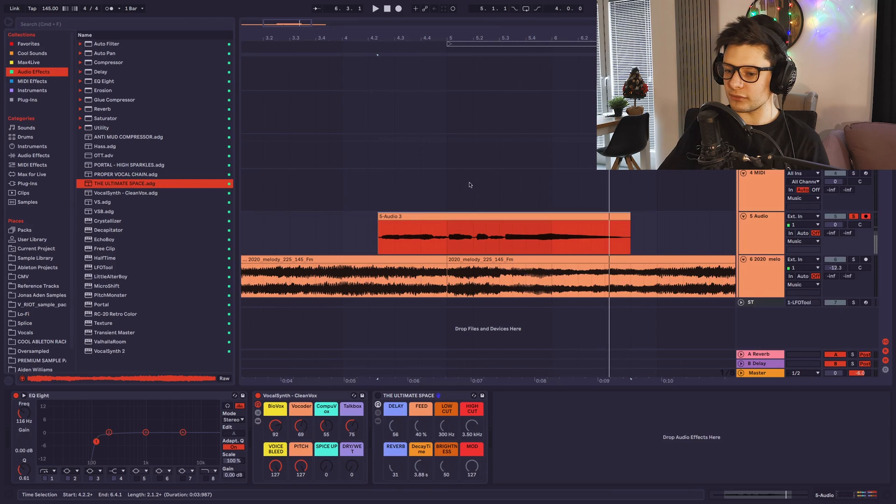
Audition the vocal through the VocalSynth - CleanVox rack while trying its Voice Bleed control.
key("space")
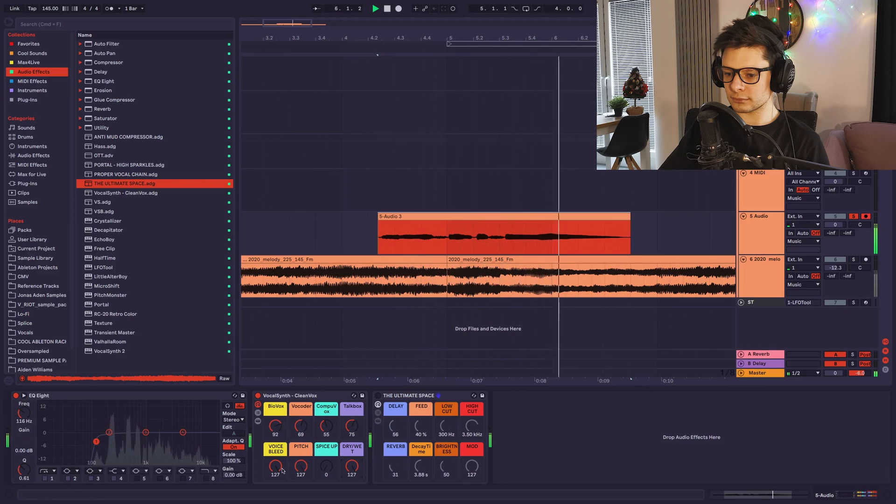
mouse_move(279, 466)
left_mouse_down()
mouse_move(279, 495)
mouse_move(279, 444)
mouse_move(279, 453)
left_mouse_up()
key("space")
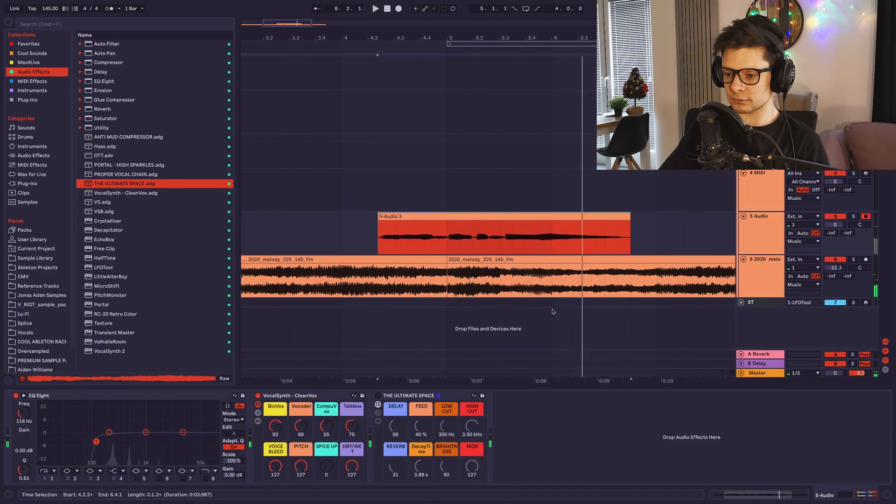
Enable THE ULTIMATE SPACE rack on the vocal and lower the melody track's volume to -14.6 dB during playback.
key("space")
left_click(378, 396)
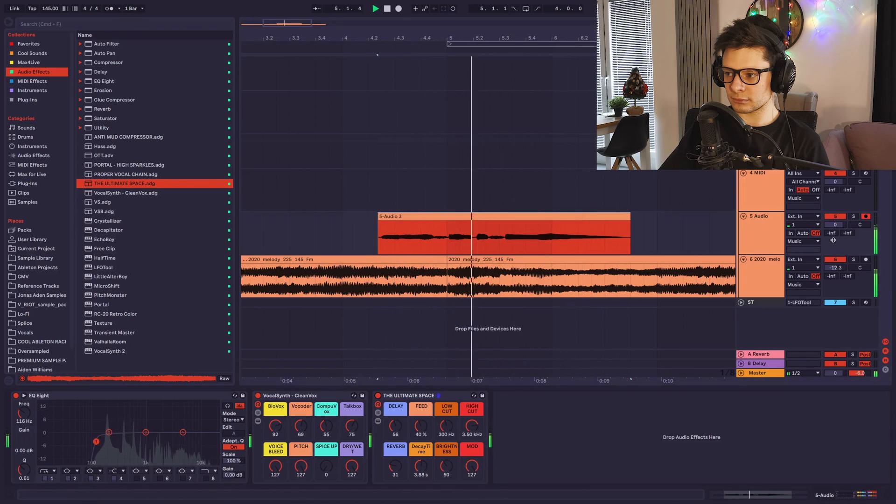
left_click_drag(834, 268, 834, 279)
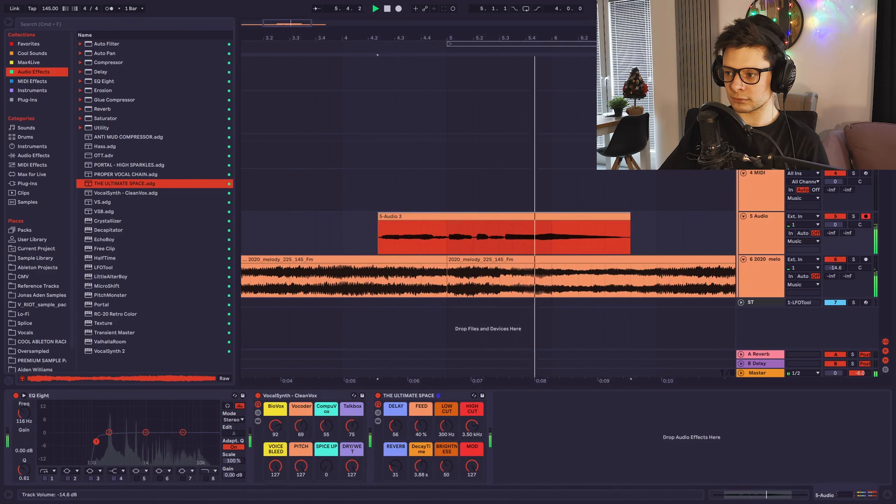
Reveal the device inside the VocalSynth - CleanVox rack and bring up the VocalSynth 2 plug-in window.
scroll(463, 219, "down", 3)
left_click(463, 219)
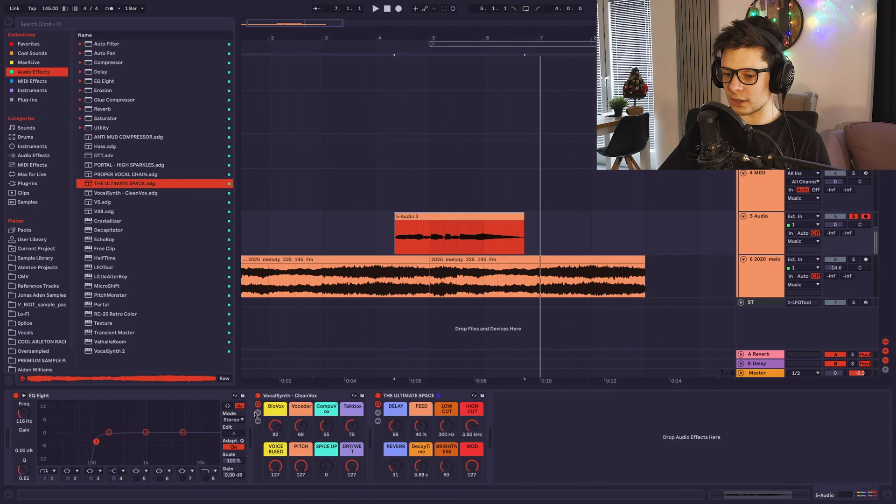
left_click(258, 413)
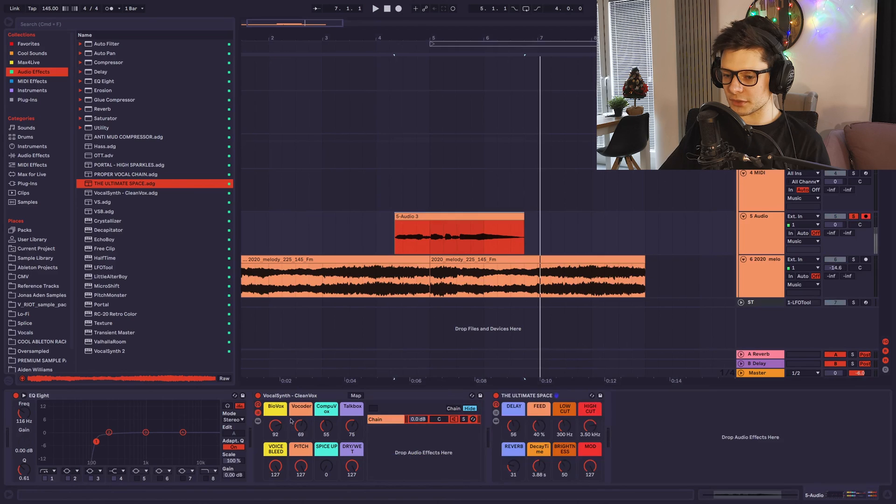
left_click(258, 422)
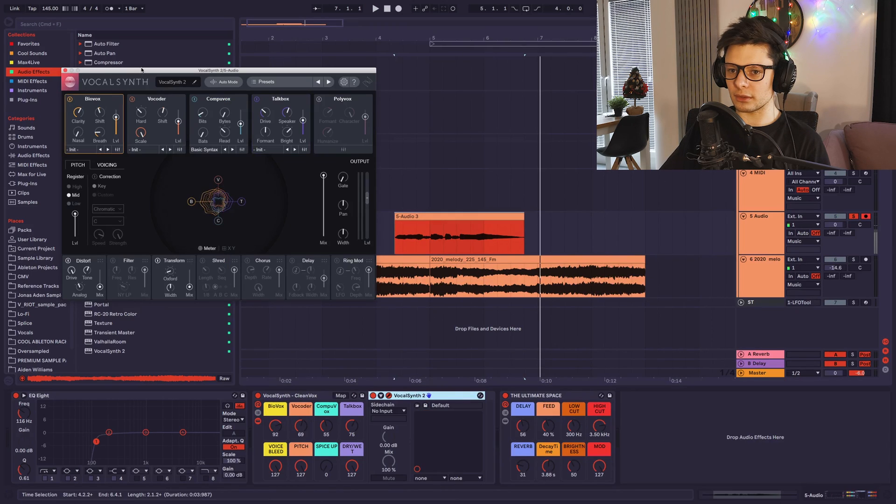
mouse_move(142, 70)
left_mouse_down()
mouse_move(140, 356)
mouse_move(137, 82)
left_mouse_up()
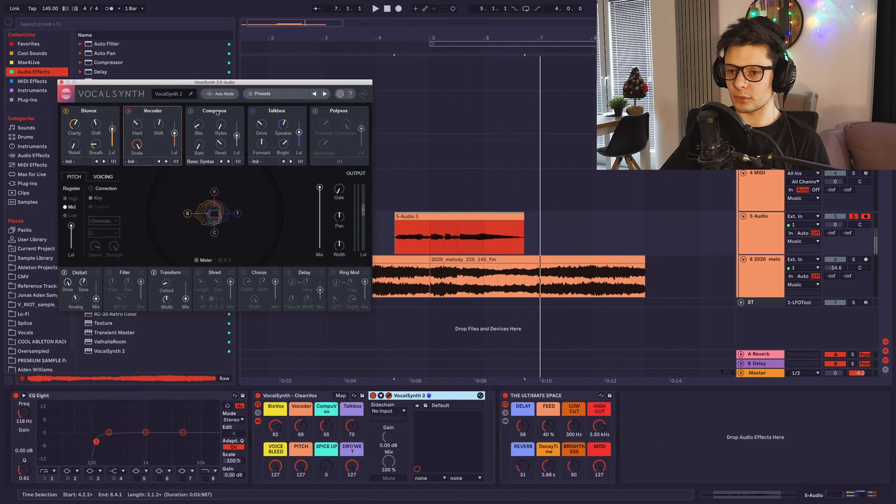
Disable the Talkbox, Compuvox and Vocoder modules in VocalSynth 2 and set the rack's Voice Bleed to 0.
left_click(252, 110)
left_click(190, 110)
left_click(128, 111)
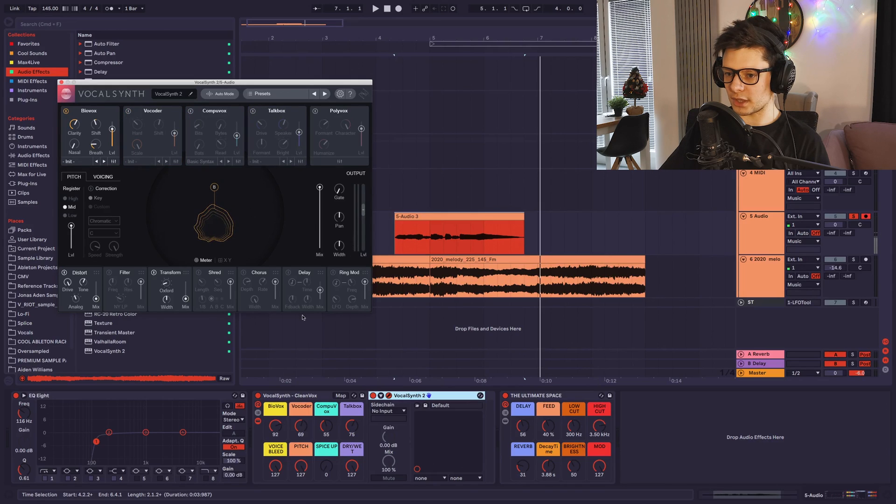
left_click_drag(277, 470, 278, 502)
key("space")
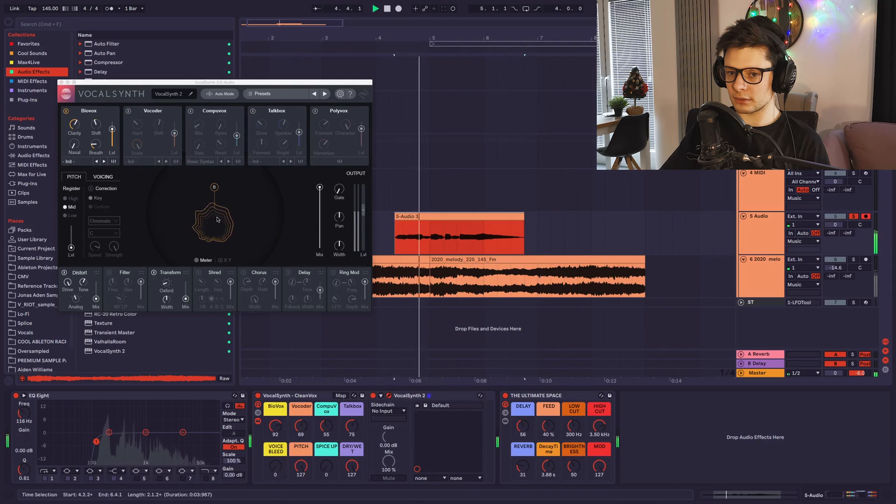
Audition the vocal clip with Biovox as the only VocalSynth module.
key("space")
left_click(67, 111)
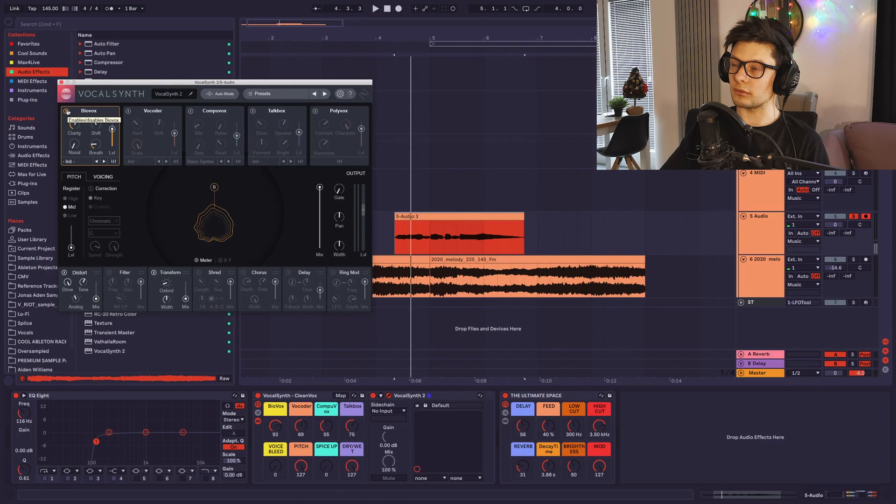
key("space")
Examine the advanced vowel and synth settings of the Biovox module and replay the vocal.
left_click(115, 163)
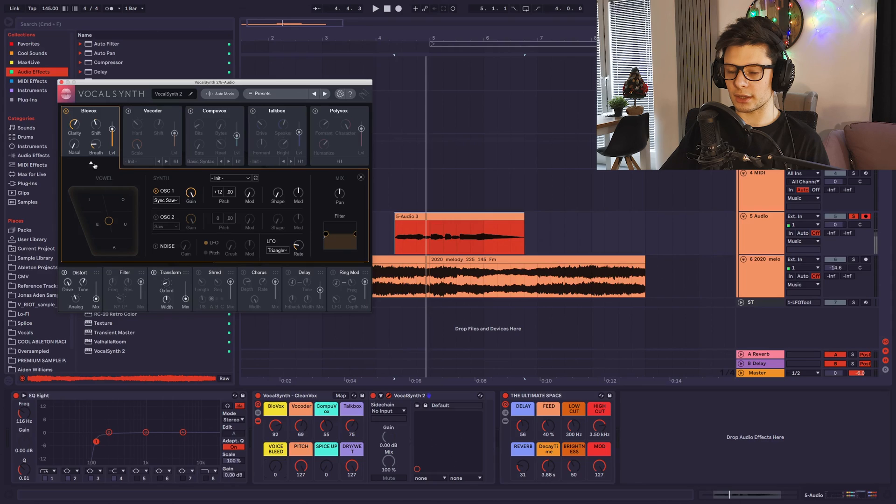
left_click(92, 163)
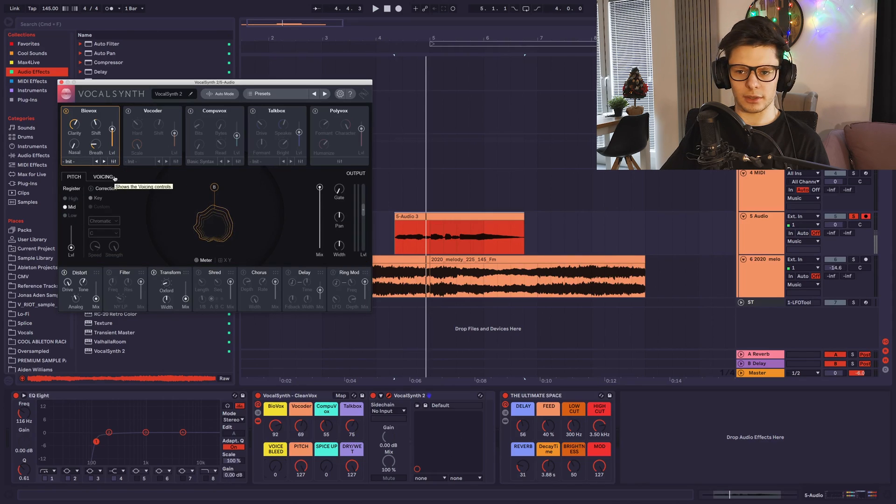
left_click(114, 163)
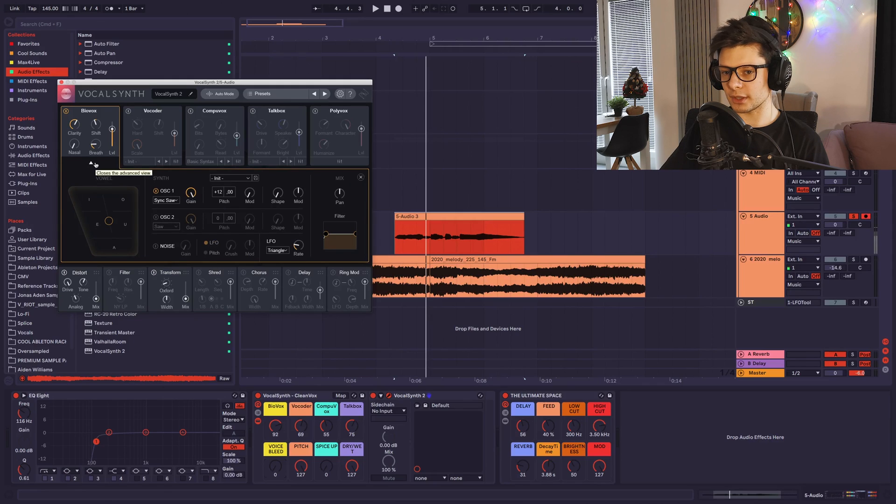
left_click(93, 164)
key("space")
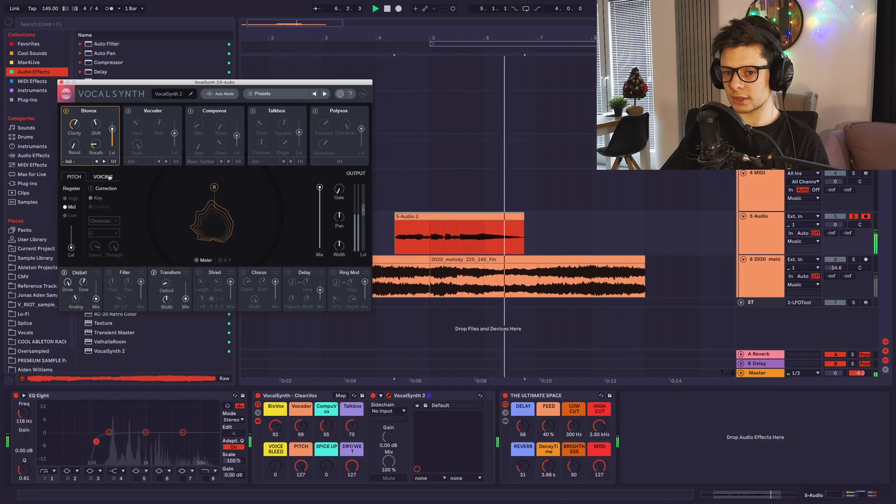
Compare the vocal with Biovox bypassed and active, and try higher Breath and level settings during playback.
key("space")
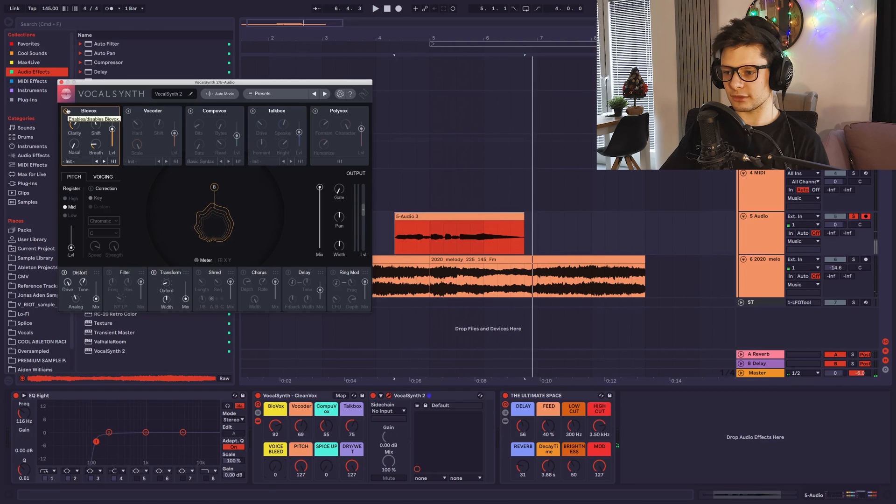
left_click(67, 111)
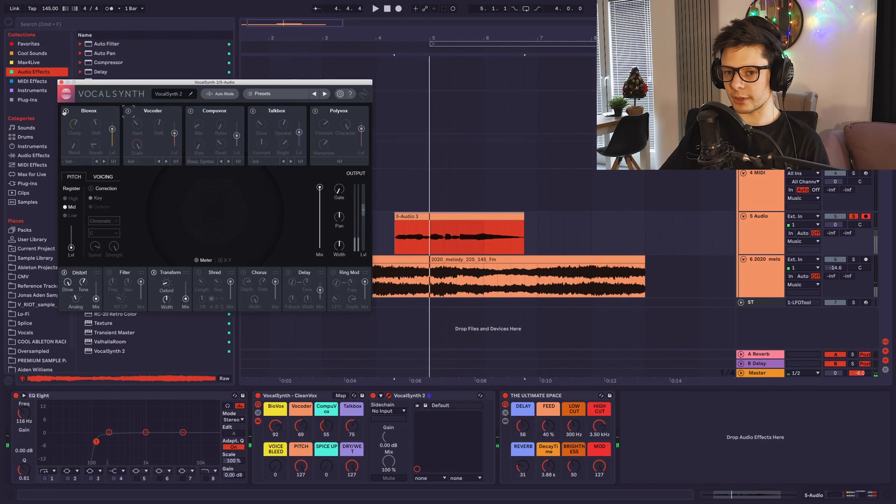
left_click(66, 111)
key("space")
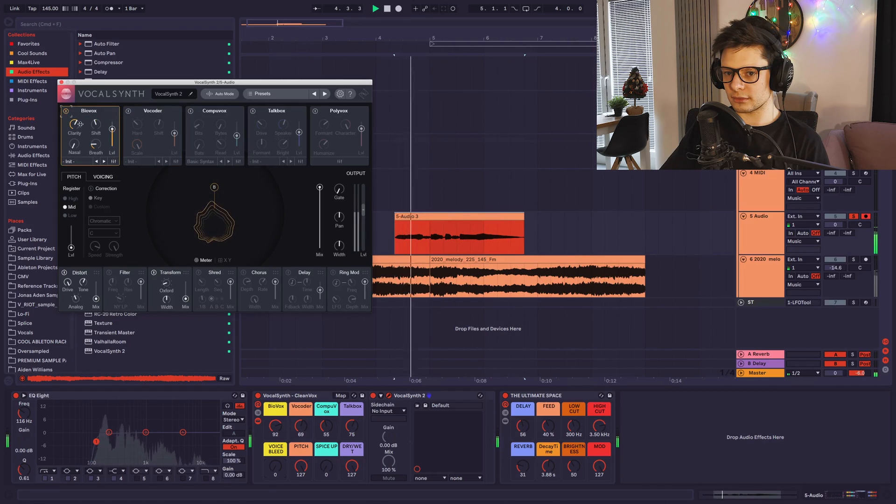
left_click_drag(95, 145, 101, 75)
key("space")
key("space")
left_click_drag(112, 129, 118, 73)
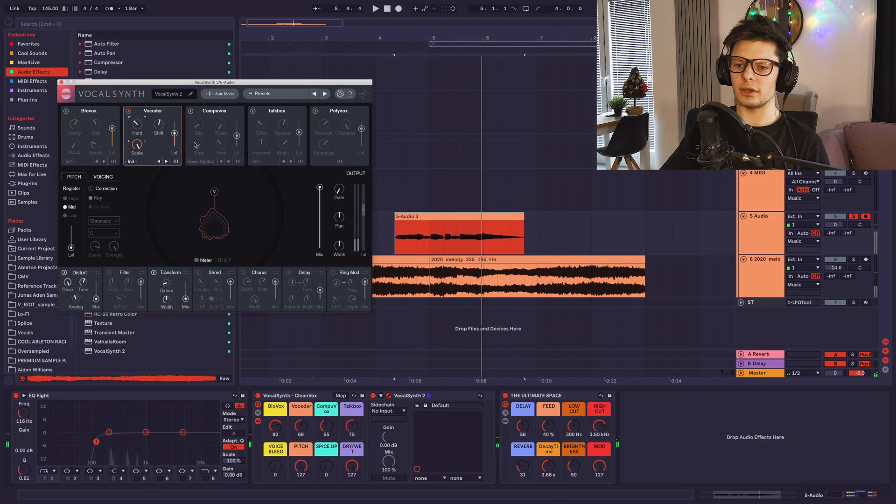
Examine the Vocoder module's advanced bands and synth settings, and disable the Vocoder.
left_click(176, 162)
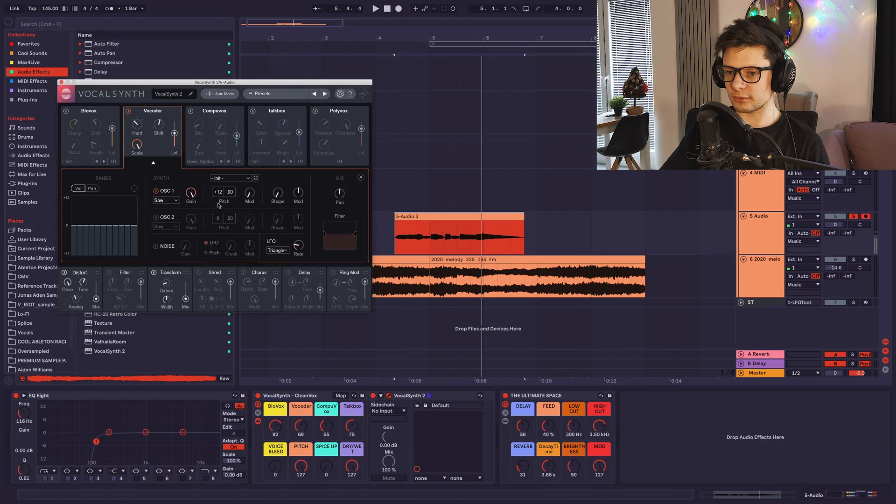
left_click(153, 163)
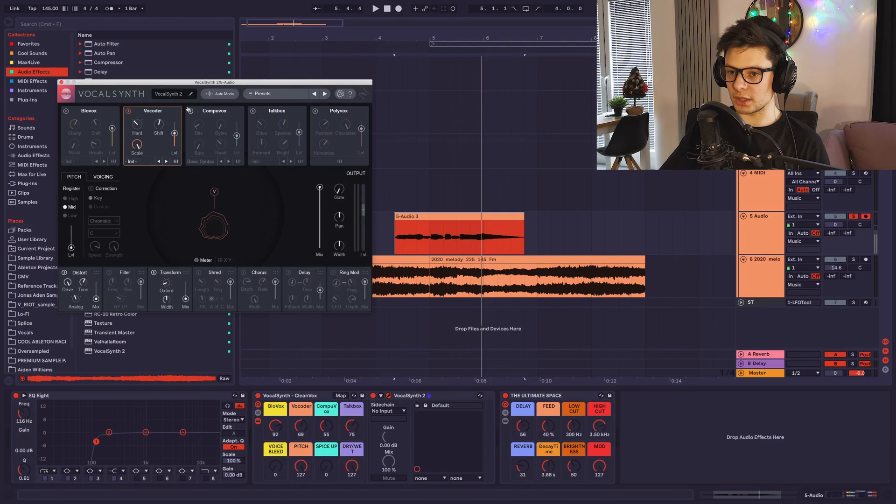
left_click(127, 112)
Audition the vocal through Compuvox alone and check the module's advanced settings.
key("space")
left_click(191, 111)
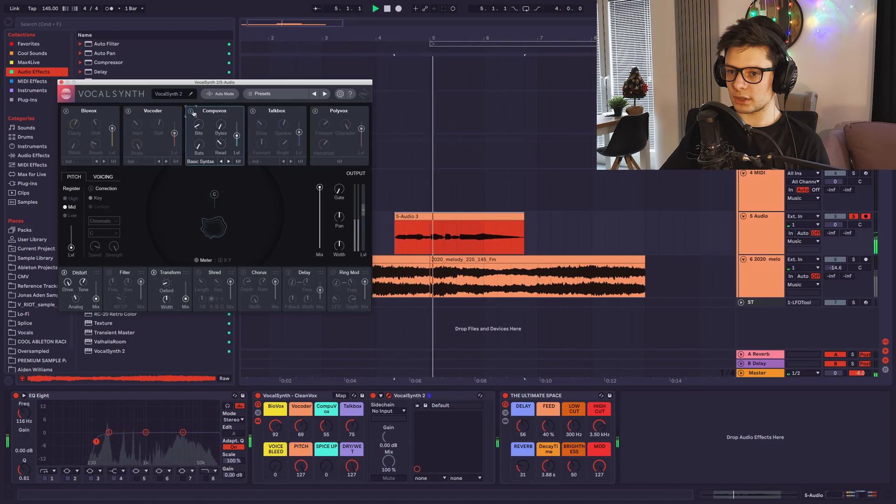
left_click(191, 111)
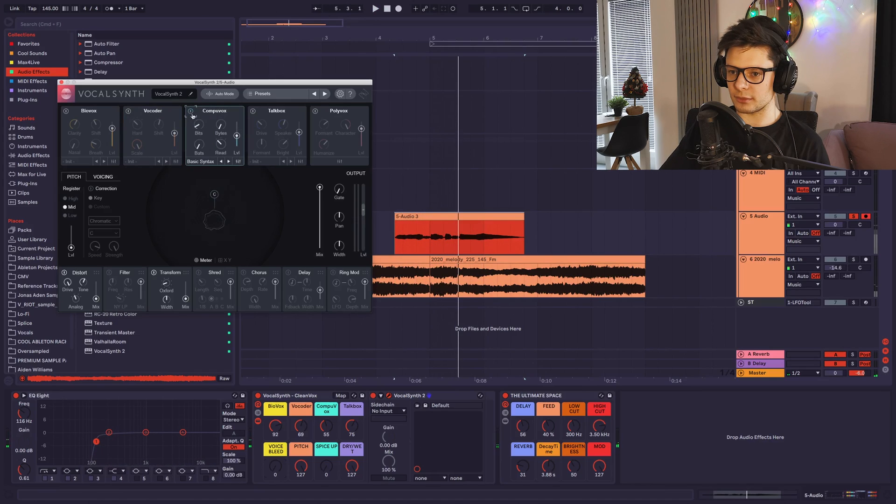
left_click(238, 162)
left_click(243, 162)
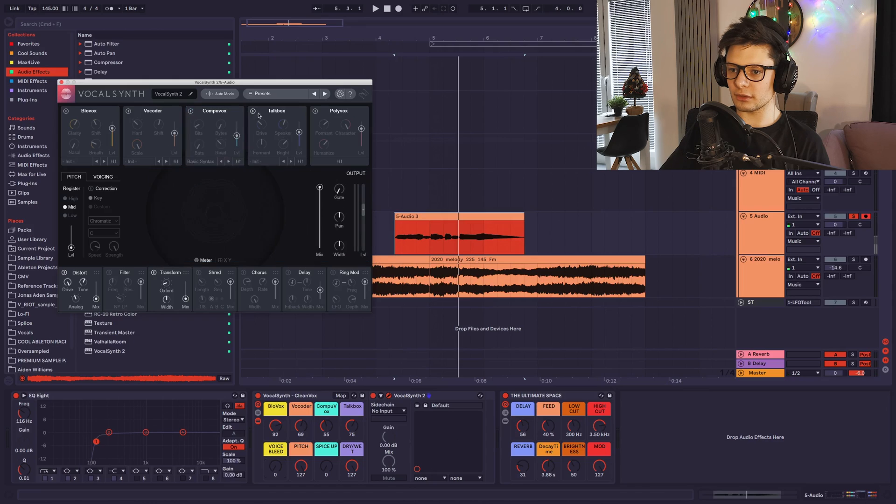
Examine the Talkbox module's advanced synth settings while playing the vocal through it.
left_click(301, 162)
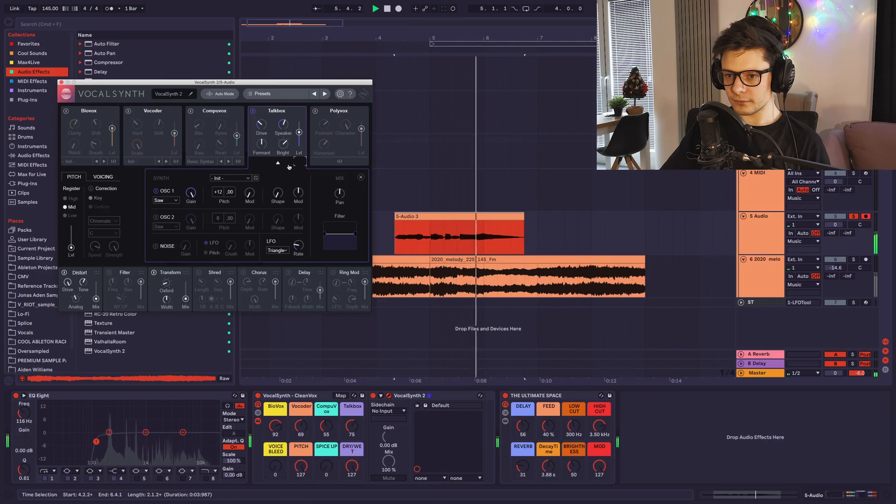
left_click(282, 163)
key("space")
Enable Biovox, Vocoder and Compuvox one by one alongside Talkbox, auditioning the vocal as modules are added.
left_click(66, 111)
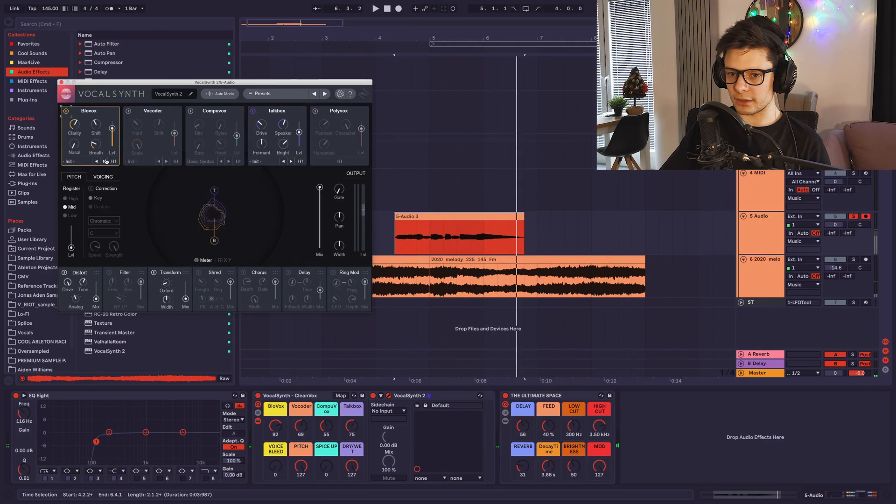
left_click(113, 162)
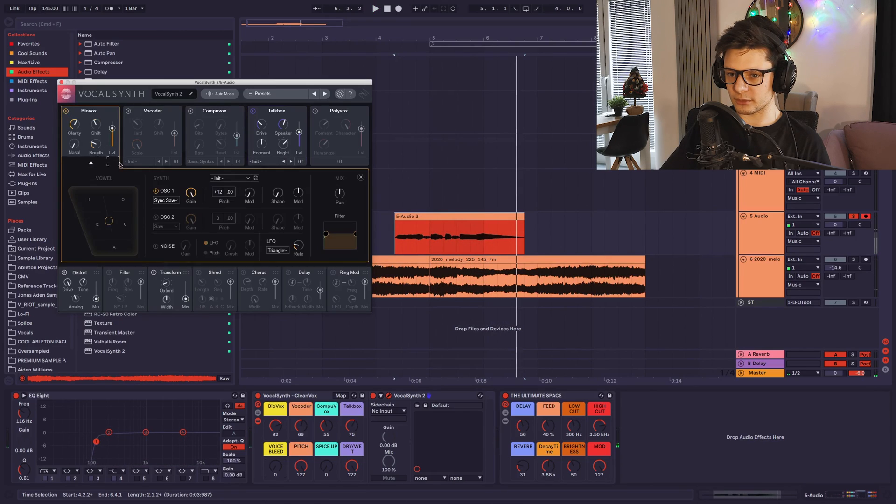
key("space")
left_click(113, 165)
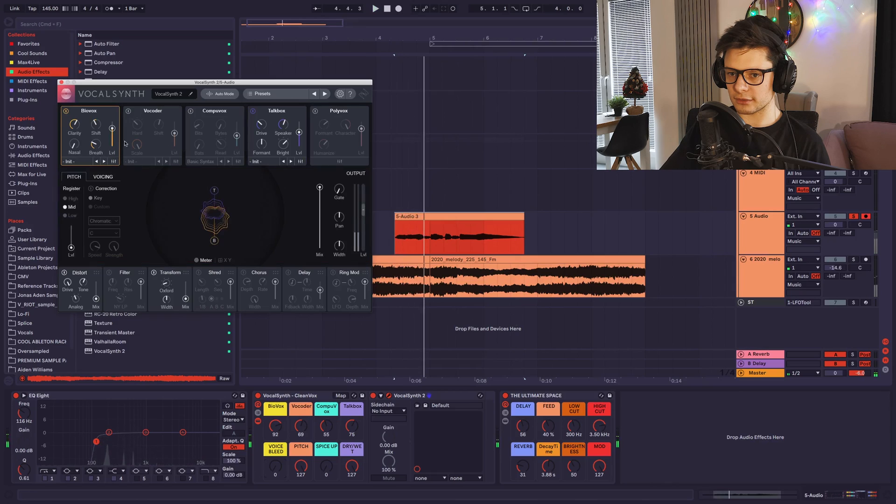
left_click(128, 111)
key("space")
left_click(191, 111)
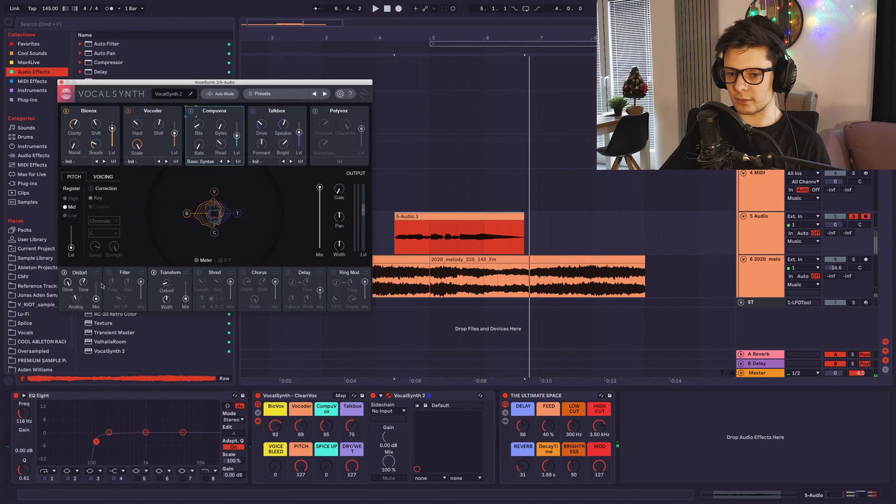
Play the vocal through all four modules, and set the rack's Spice Up to 0 and Voice Bleed to 127.
key("space")
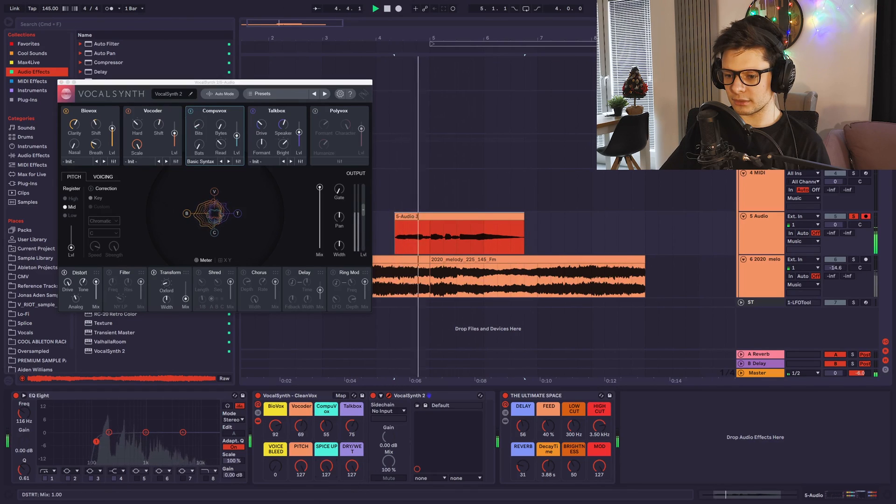
key("space")
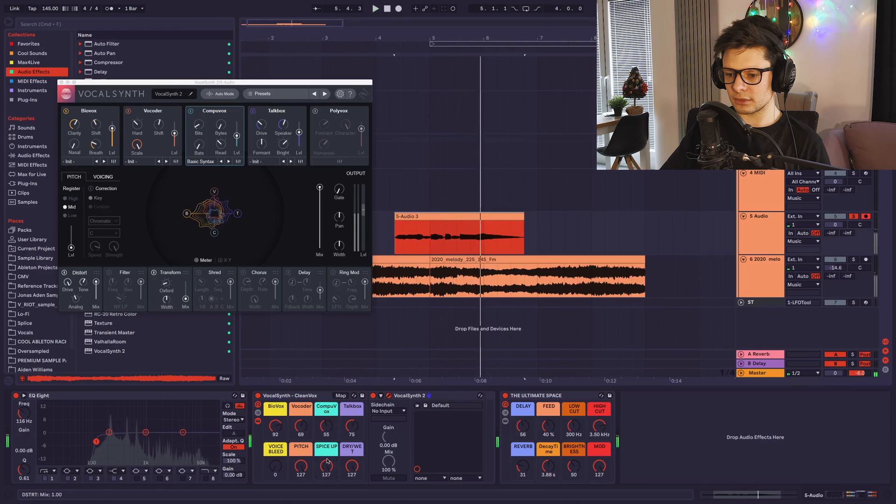
left_click_drag(327, 466, 327, 502)
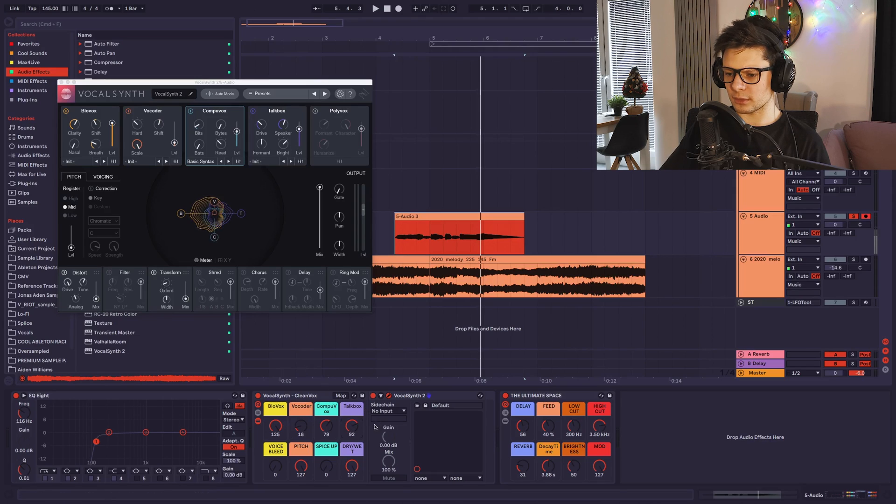
left_click(388, 395)
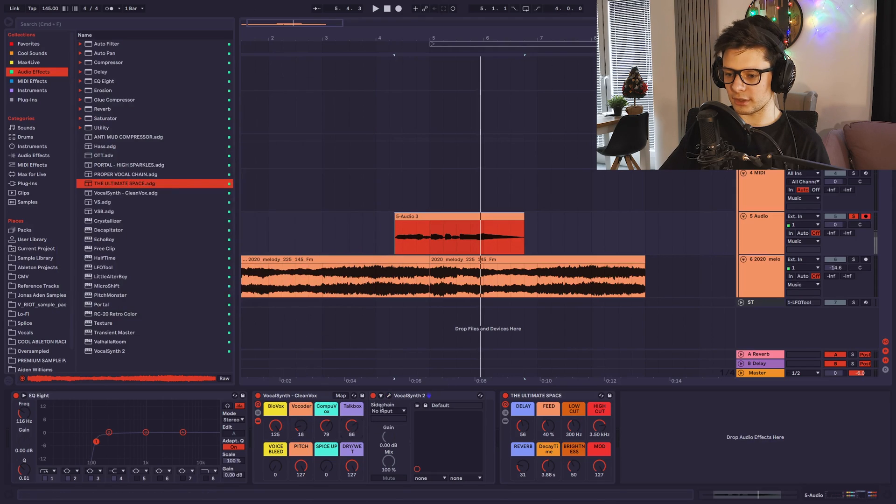
left_click(389, 395)
left_click_drag(281, 462, 282, 420)
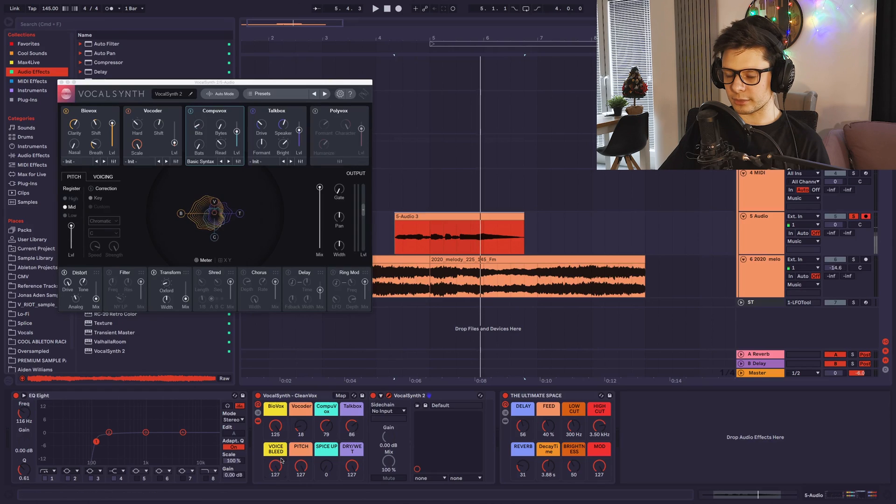
Replace the VocalSynth - CleanVox and THE ULTIMATE SPACE racks with fresh copies after EQ Eight, and close the plug-in window.
left_click(288, 396)
key("Delete")
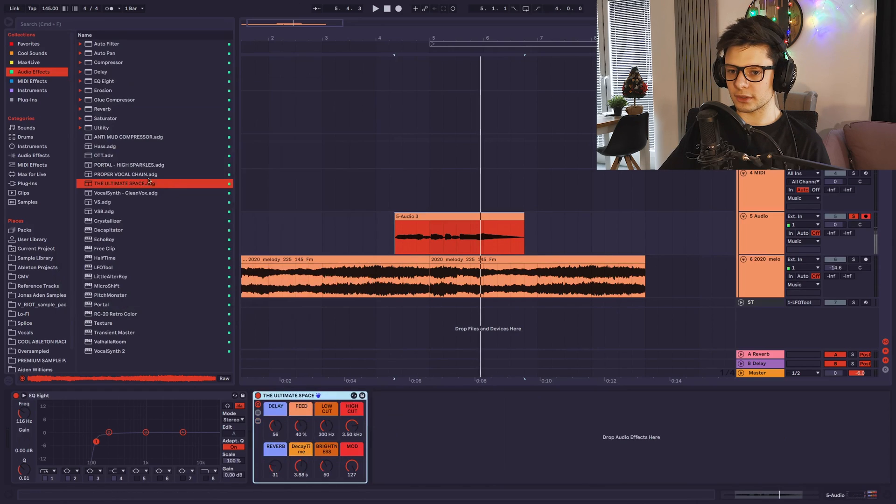
double_click(135, 183)
left_click(317, 397)
left_click_drag(316, 397, 513, 411)
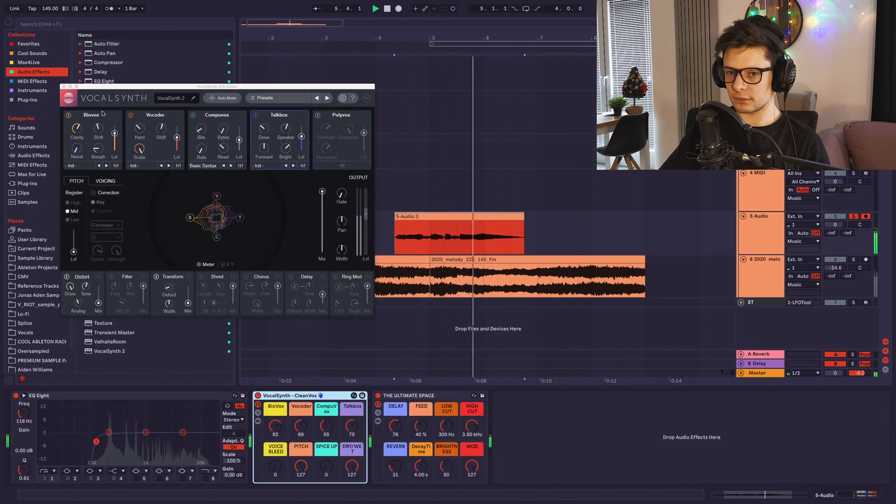
left_click(64, 86)
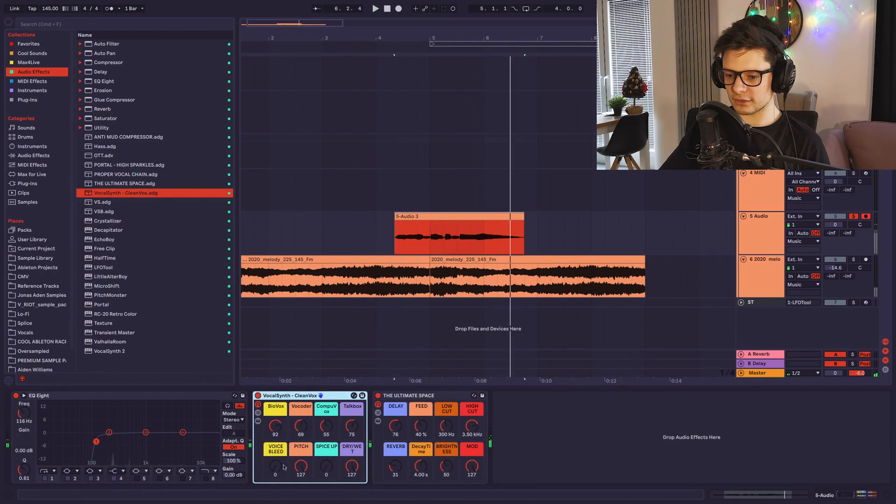
Set the fresh VocalSynth rack's Voice Bleed to 127 and audition the vocal.
left_click_drag(274, 469, 334, 379)
key("space")
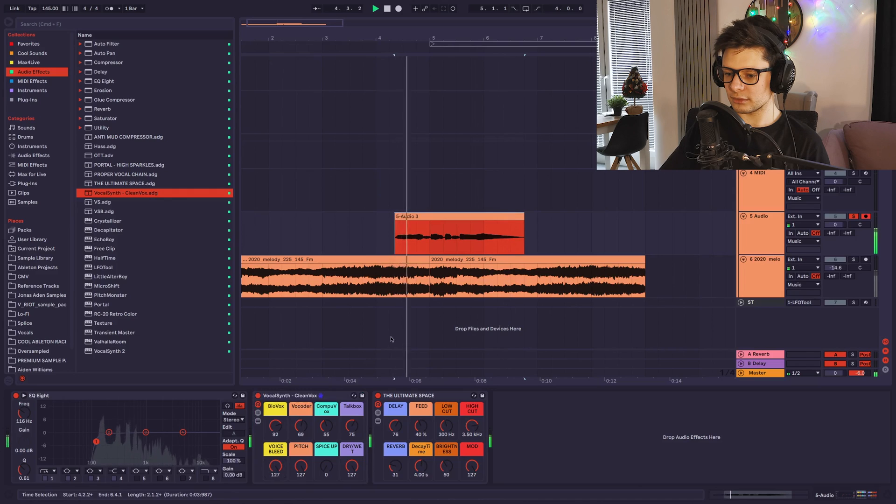
mouse_move(275, 466)
left_mouse_down()
mouse_move(275, 479)
mouse_move(275, 468)
left_mouse_up()
key("space")
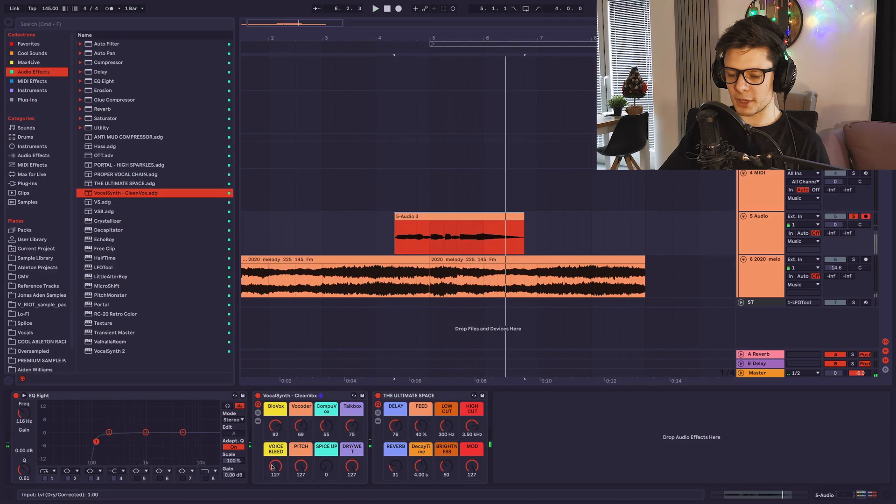
key("space")
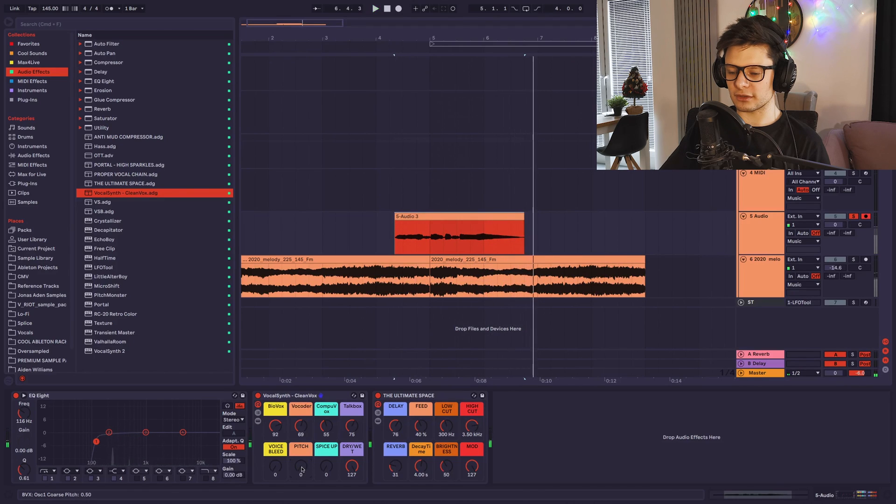
Reveal VocalSynth 2 inside the rack and examine how the Pitch macro affects Biovox's advanced oscillator pitch.
double_click(295, 396)
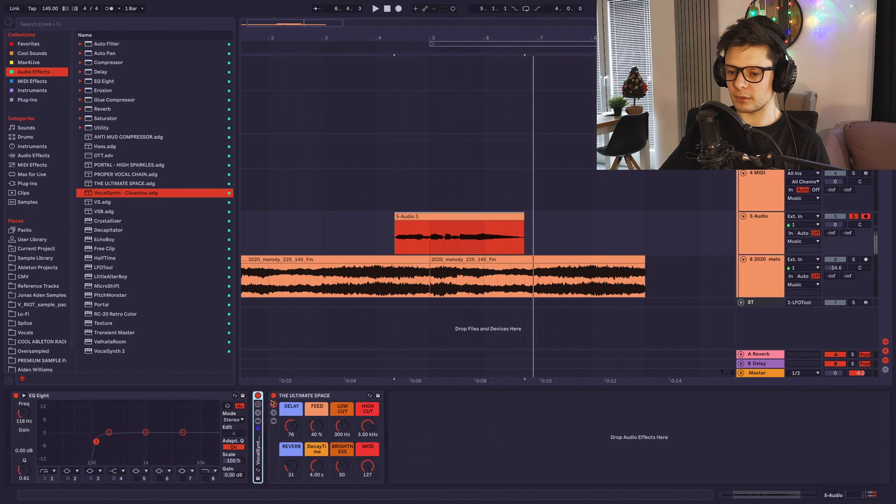
double_click(258, 447)
left_click(259, 413)
left_click(258, 413)
left_click(259, 421)
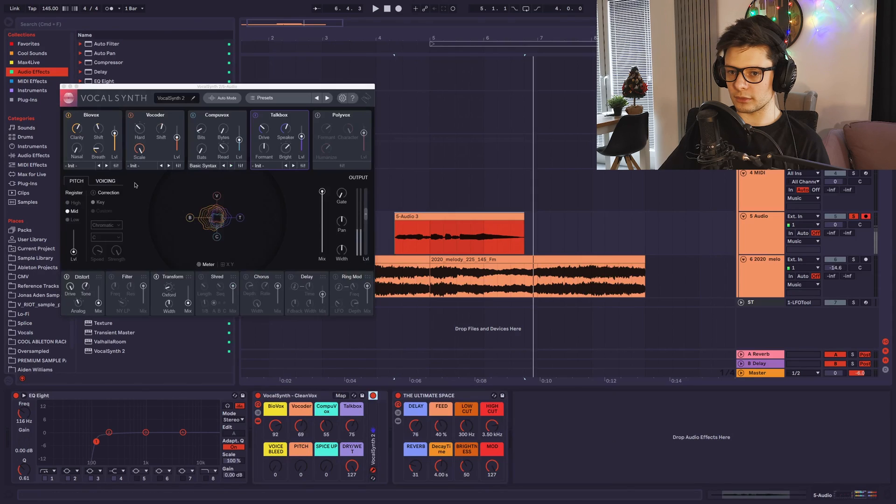
left_click(117, 167)
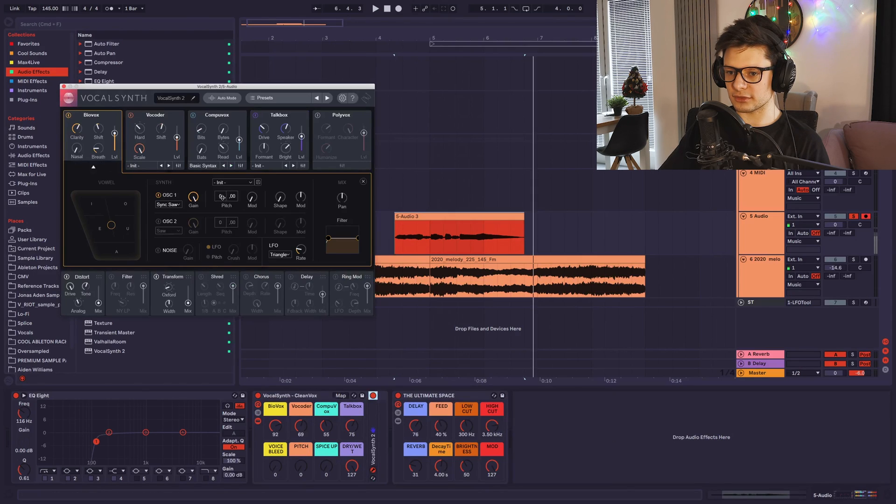
left_click_drag(301, 465, 301, 463)
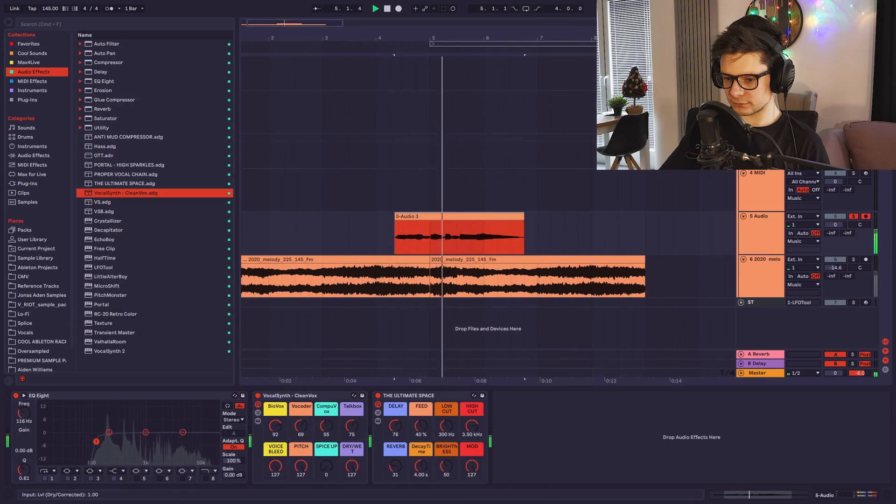
Set the VocalSynth rack's Voice Bleed to 107 and Pitch to 96, and replay the vocal.
double_click(301, 469)
key("space")
left_click_drag(276, 467, 275, 417)
left_click_drag(301, 467, 301, 407)
key("space")
key("space")
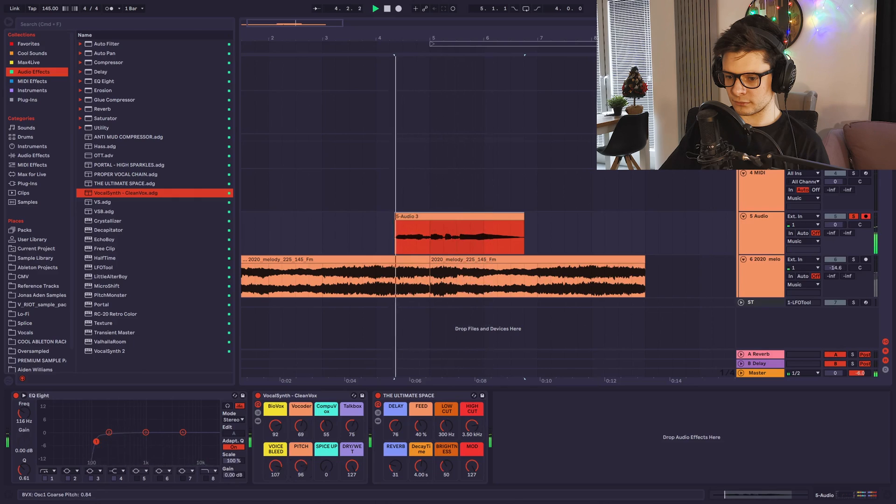
Try a higher Spice Up amount during playback, reset it to 0, and lower Voice Bleed to 95.
left_click_drag(326, 467, 326, 422)
double_click(326, 467)
key("space")
key("space")
mouse_move(275, 467)
left_mouse_down()
mouse_move(275, 484)
mouse_move(275, 472)
left_mouse_up()
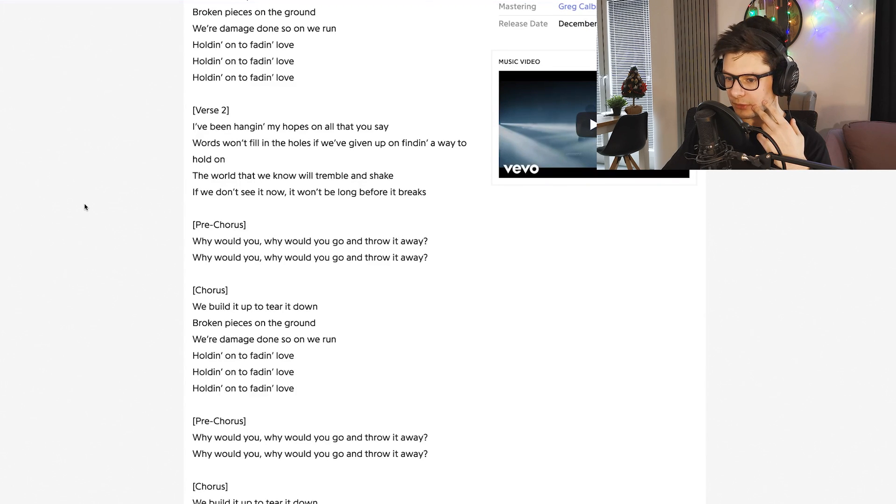
Read through the lyrics of "Fading" on the web page.
scroll(404, 9, "up", 5)
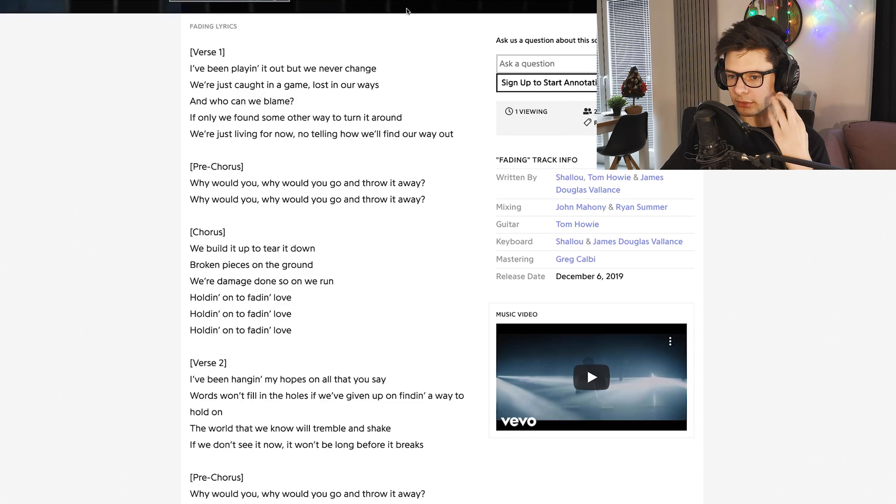
scroll(684, 342, "down", 5)
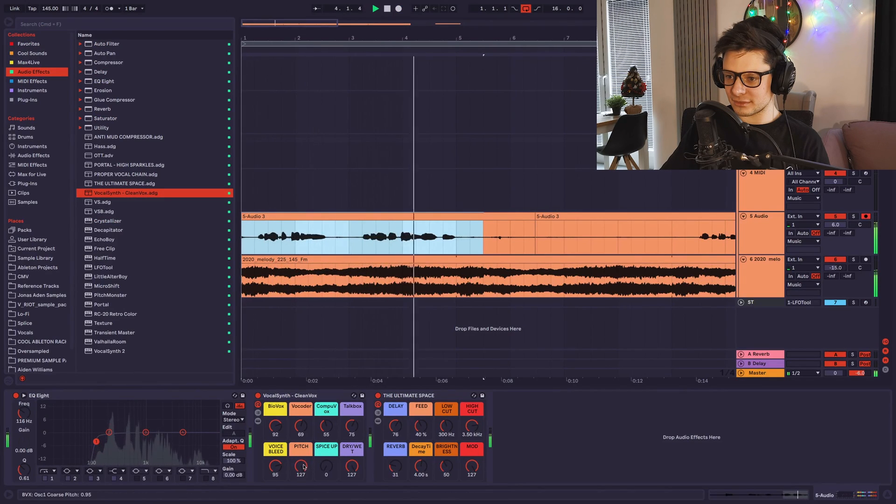
Stop playback and delete the unwanted stretch of the vocal recording after its opening phrases.
key("space")
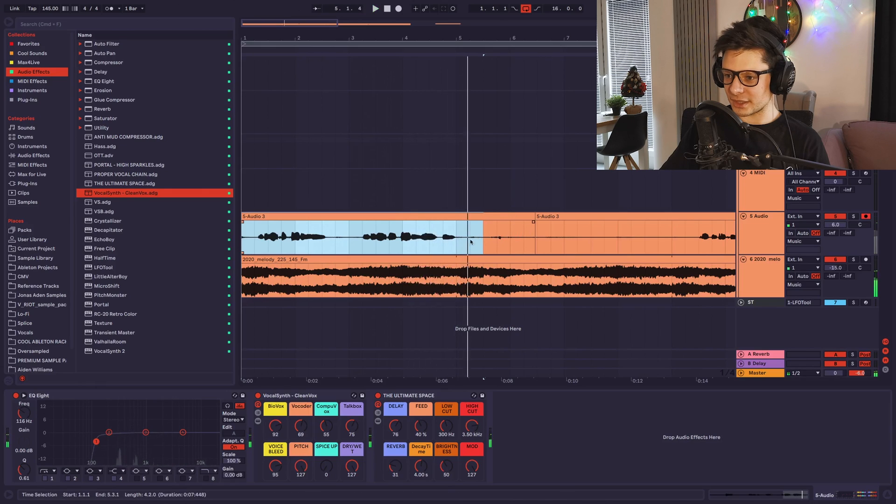
left_click_drag(470, 236, 573, 236)
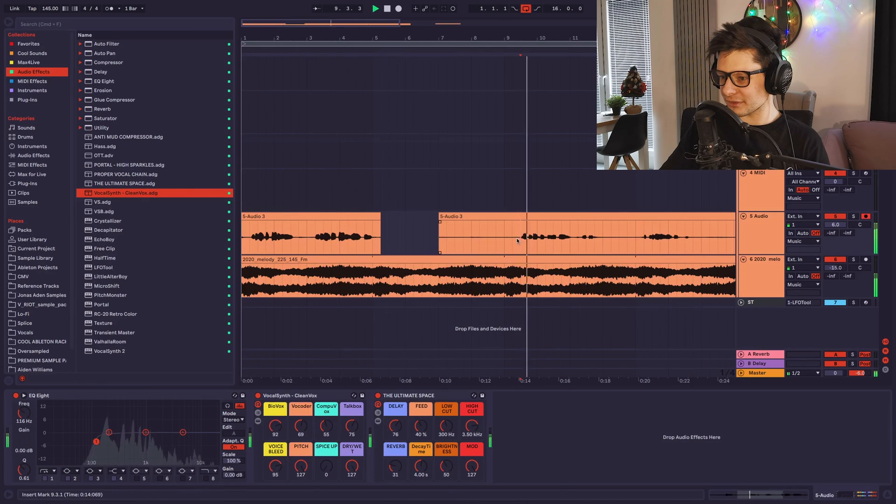
left_click_drag(520, 237, 430, 238)
key("Delete")
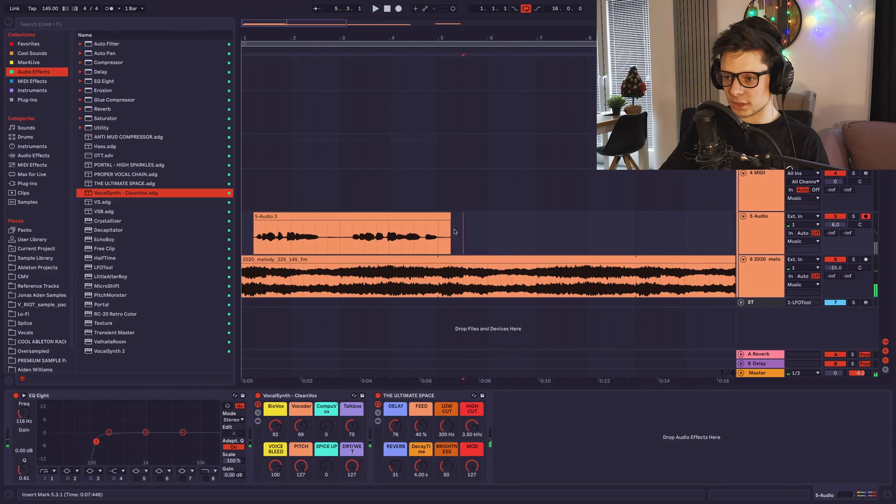
Cut the new recording down to a single vocal clip from 1.2.1 to 5.1.1 and play it back.
left_click_drag(440, 230, 451, 227)
key("Delete")
left_click(423, 217)
left_click(440, 231)
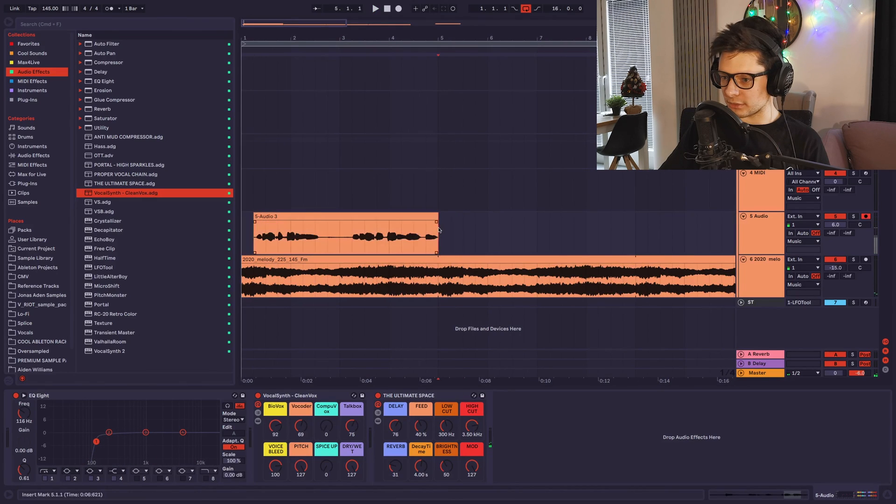
scroll(364, 108, "down", 4)
left_click(280, 216)
key("space")
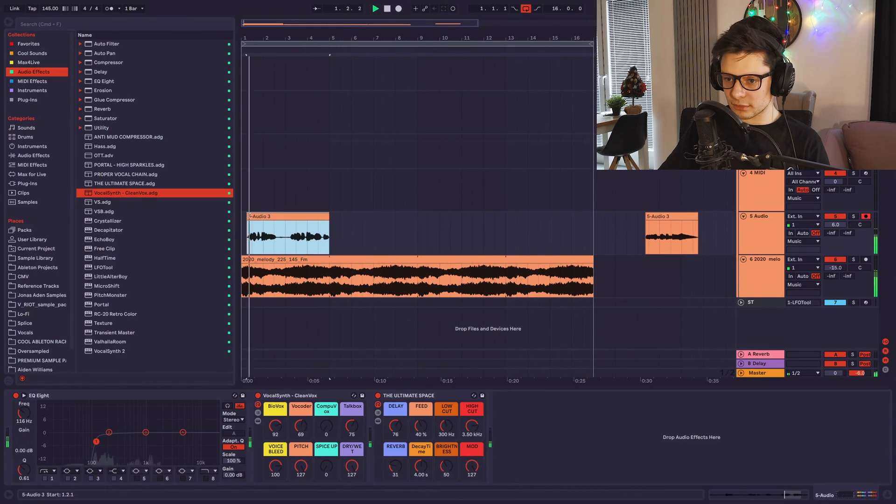
Extend the start of the opening vocal clip to 1.1.1 and play it back from 3.2.1.
left_click_drag(248, 216, 246, 216)
key("space")
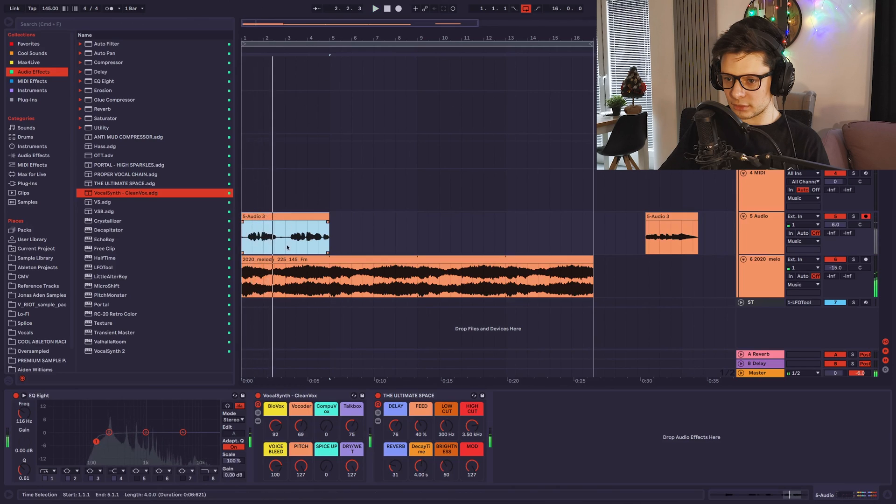
left_click(287, 245)
scroll(287, 245, "up", 3)
left_click(291, 246)
key("space")
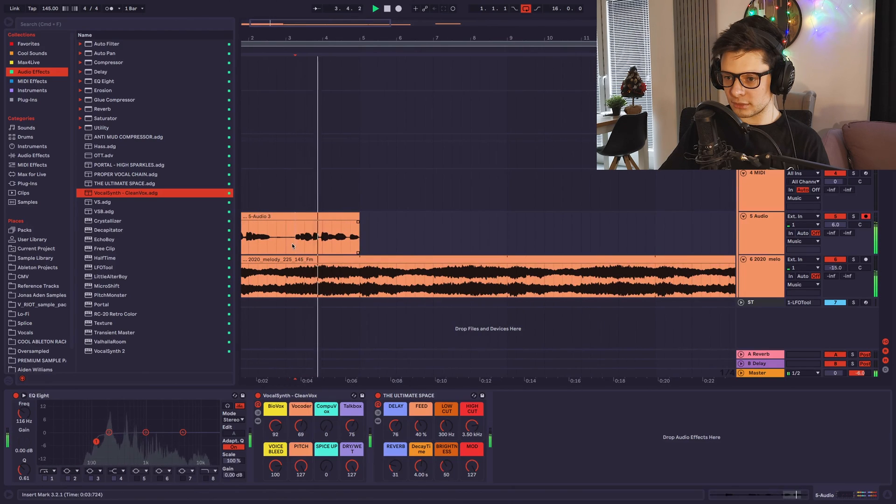
scroll(341, 243, "down", 2)
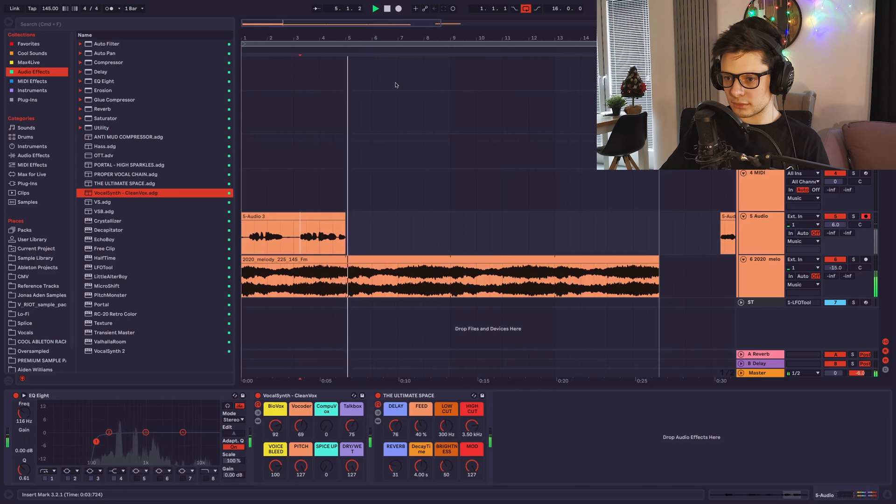
Record the next vocal phrases from 5.1.1 to about bar 9 and play the new take back.
left_click(398, 8)
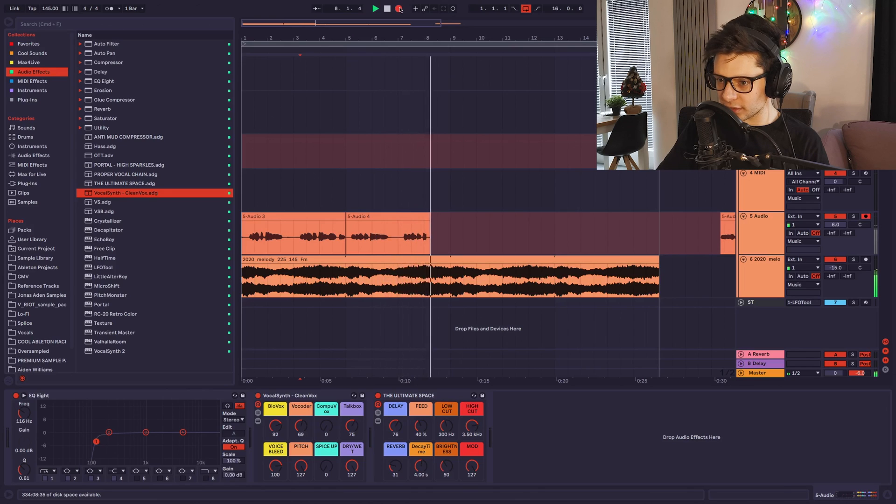
left_click(399, 9)
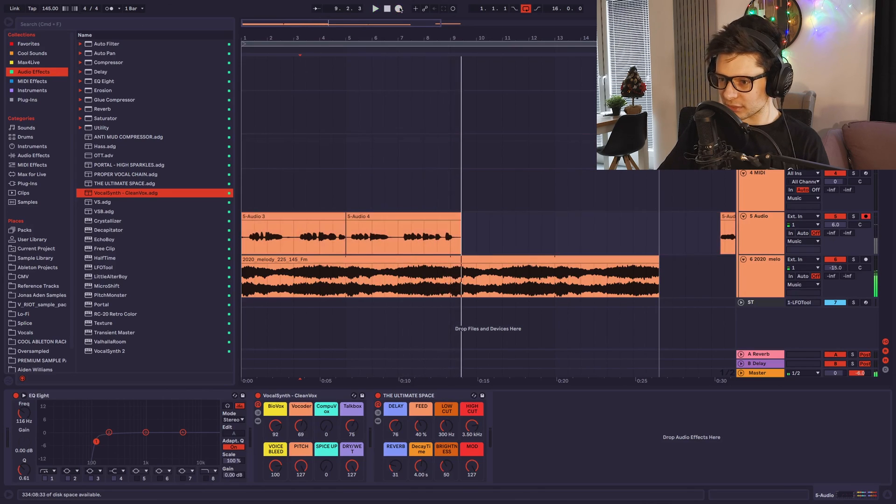
left_click(392, 224)
scroll(390, 224, "up", 3)
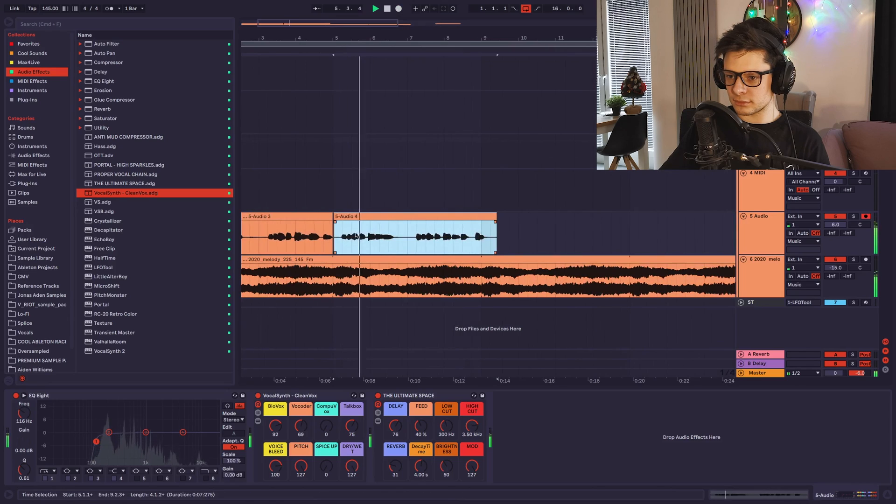
scroll(337, 226, "up", 1)
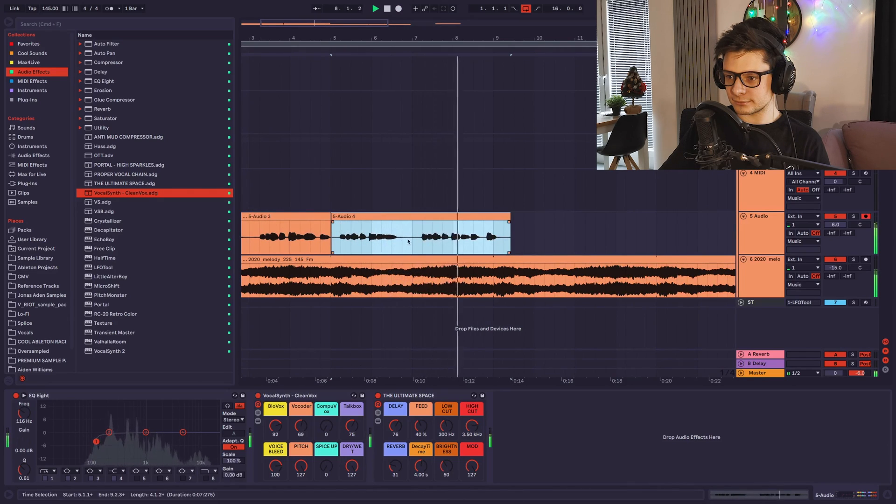
scroll(446, 238, "up", 2)
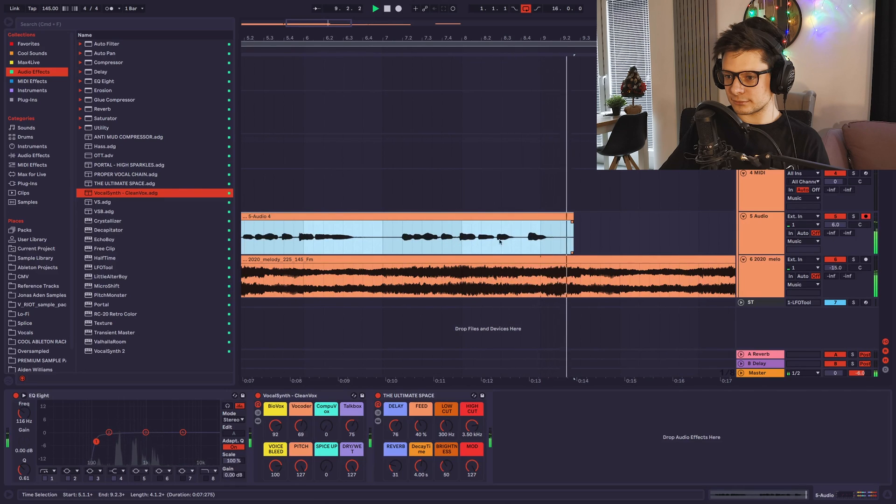
scroll(368, 240, "down", 2)
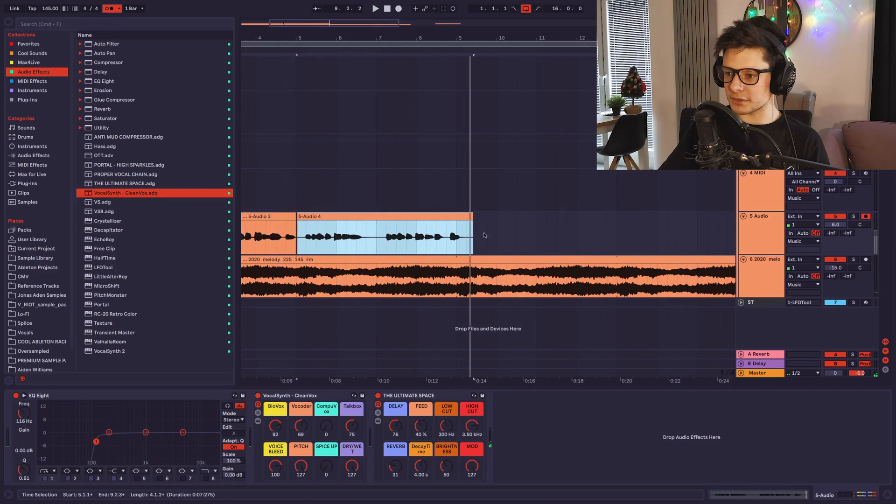
Record another vocal take from 9.1.1 to about bar 13 and audition it with THE ULTIMATE SPACE rack switched off.
left_click(399, 9)
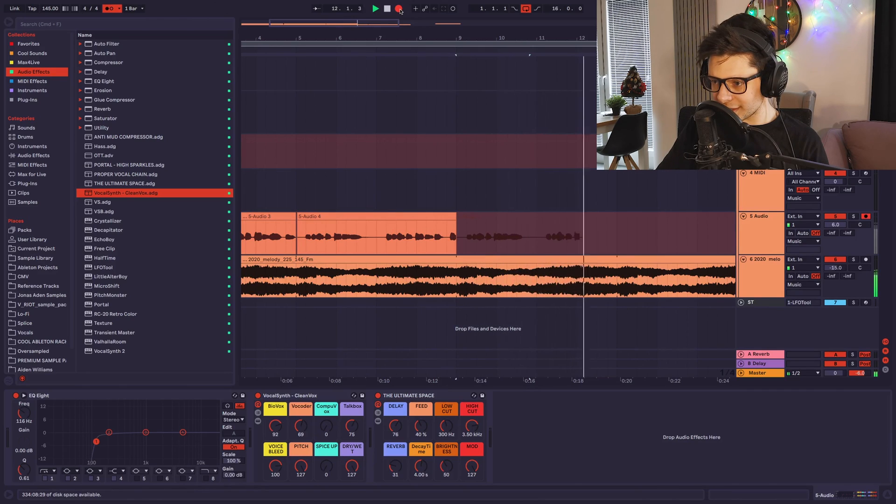
key("space")
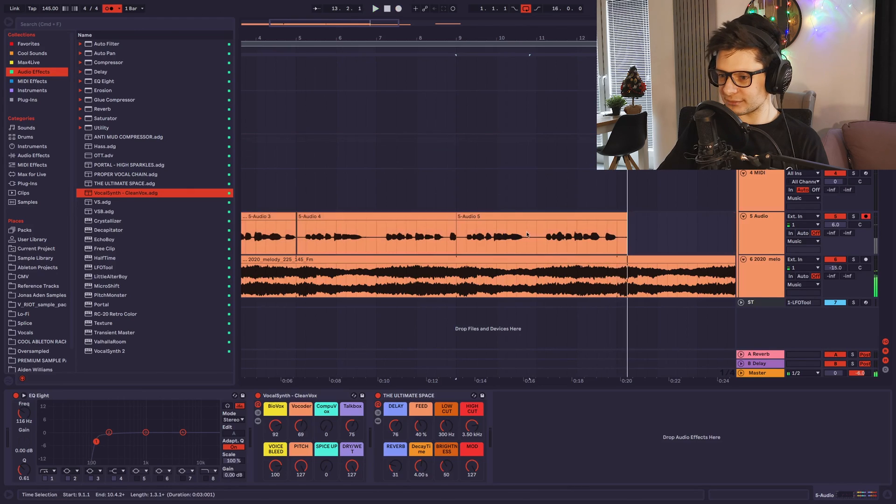
left_click(449, 249)
left_click(458, 233)
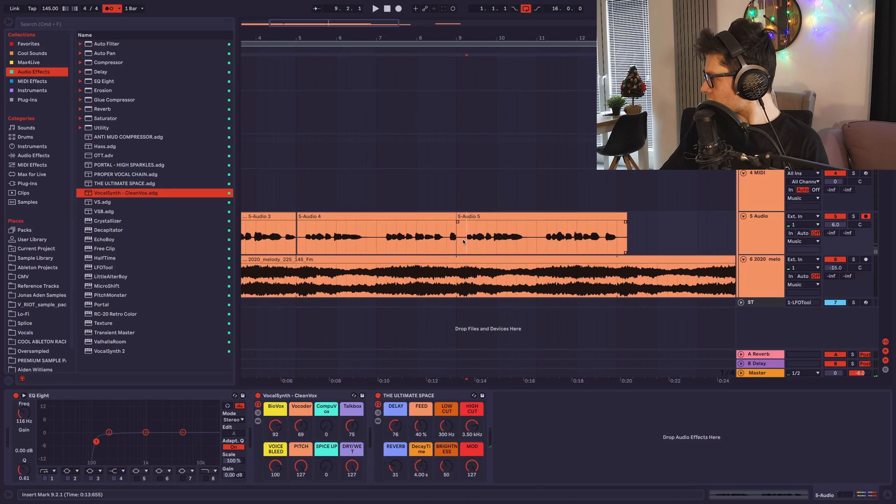
key("space")
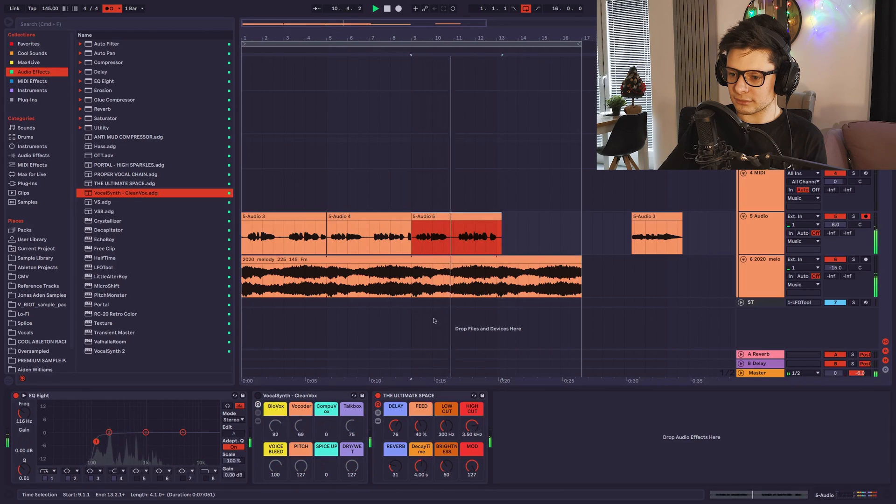
left_click(378, 396)
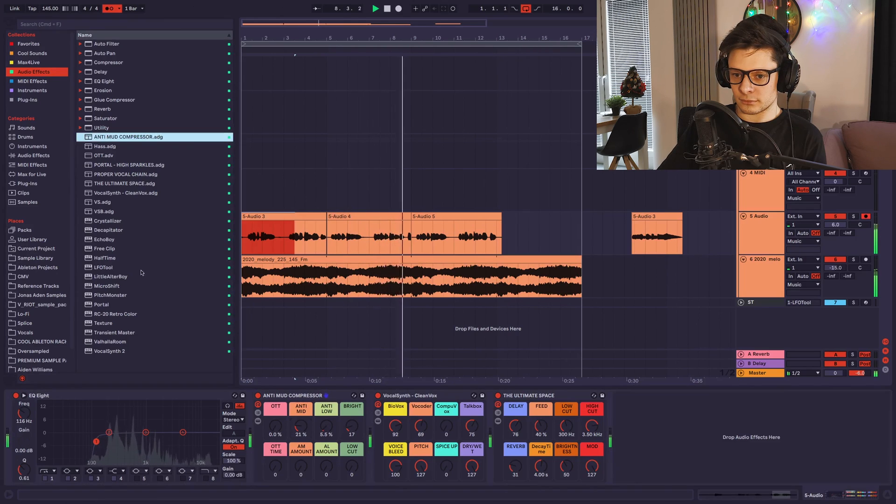
Duplicate the four-bar vocal phrase at 9.1.1 so that the copy fills 13.1.1 to 17.1.1.
scroll(425, 232, "up", 4)
scroll(424, 230, "up", 4)
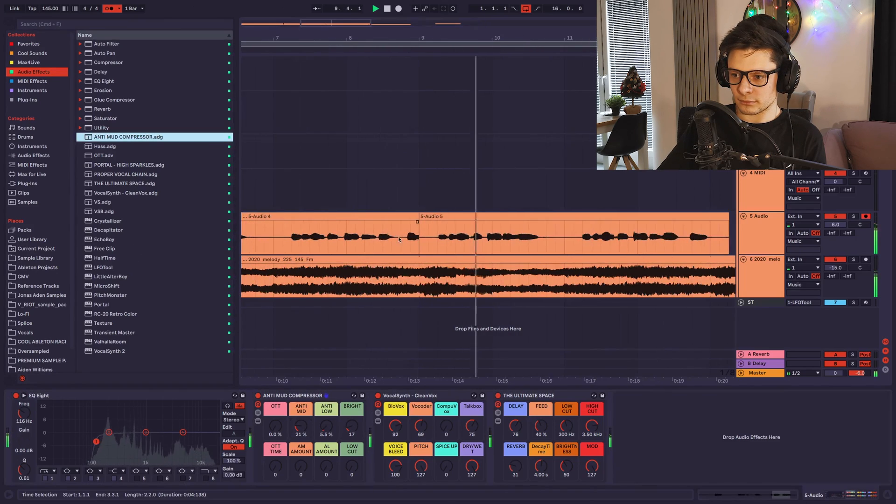
left_click_drag(594, 239, 446, 239)
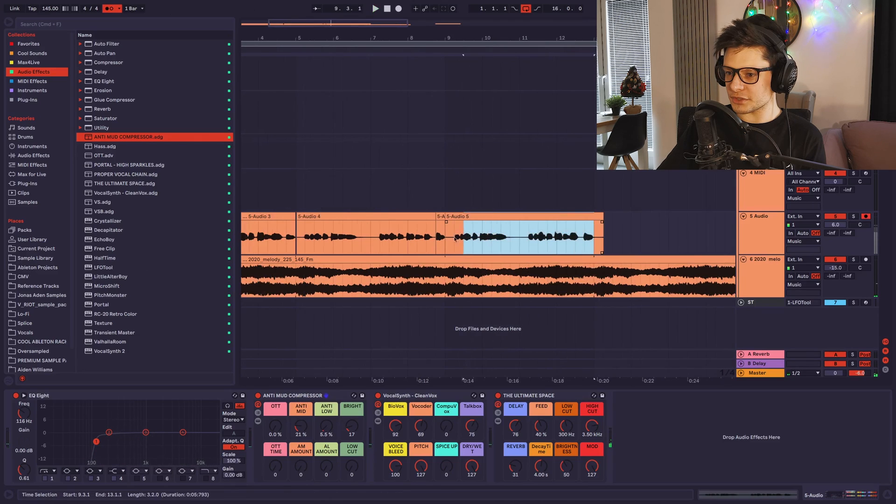
key("super+d")
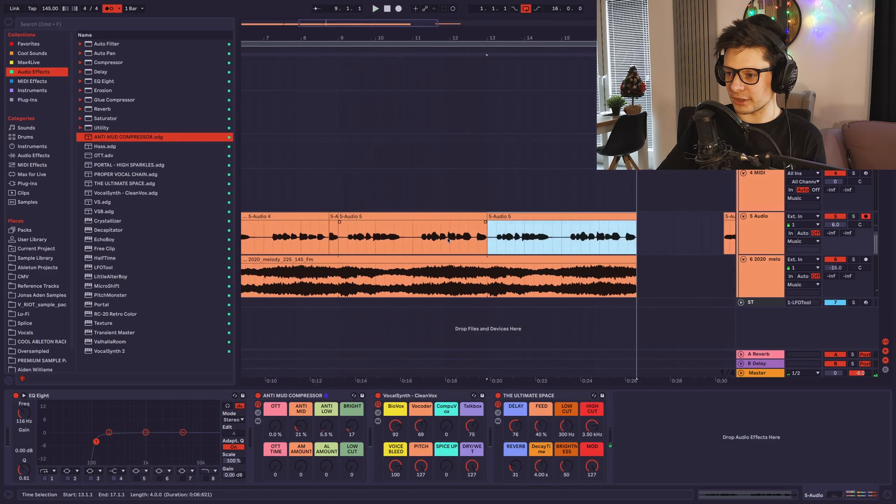
scroll(370, 196, "down", 5)
scroll(374, 193, "left", 2)
left_click_drag(441, 190, 167, 189)
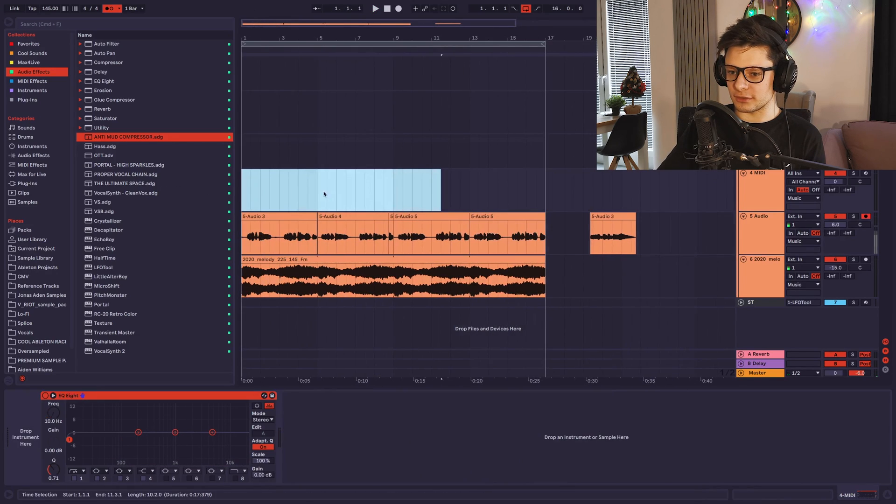
left_click(321, 217)
left_click(315, 216)
left_click(327, 201)
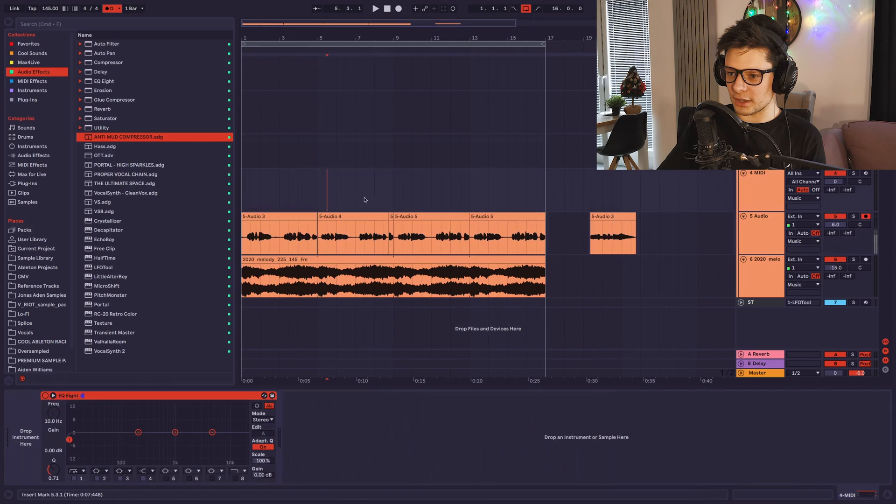
left_click_drag(365, 200, 129, 200)
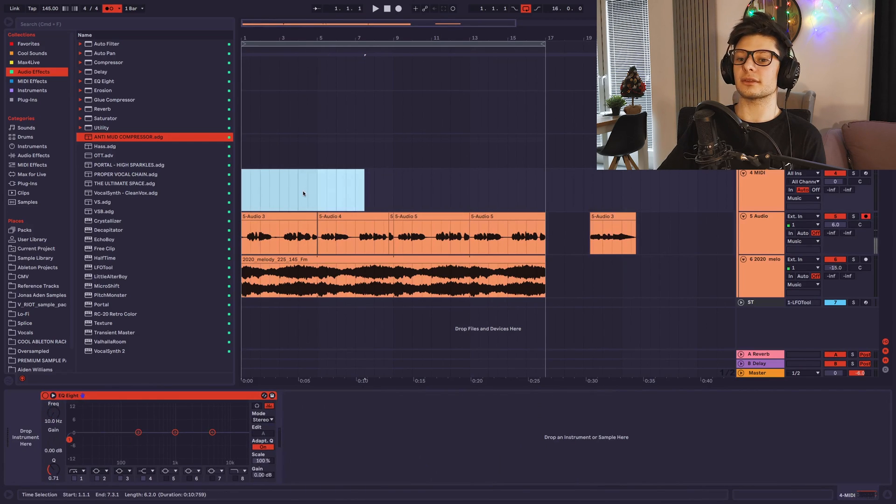
Set OTT to 19% in the vocal track's ANTI MUD COMPRESSOR rack.
left_click(288, 218)
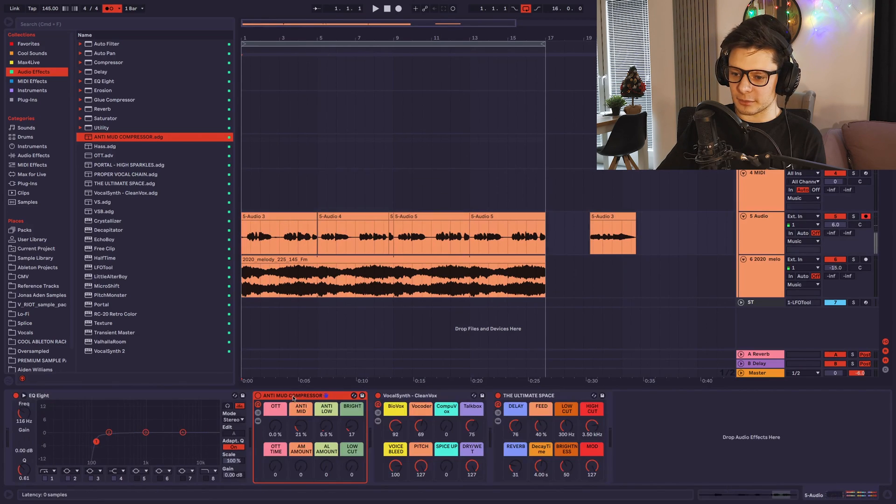
left_click(293, 396)
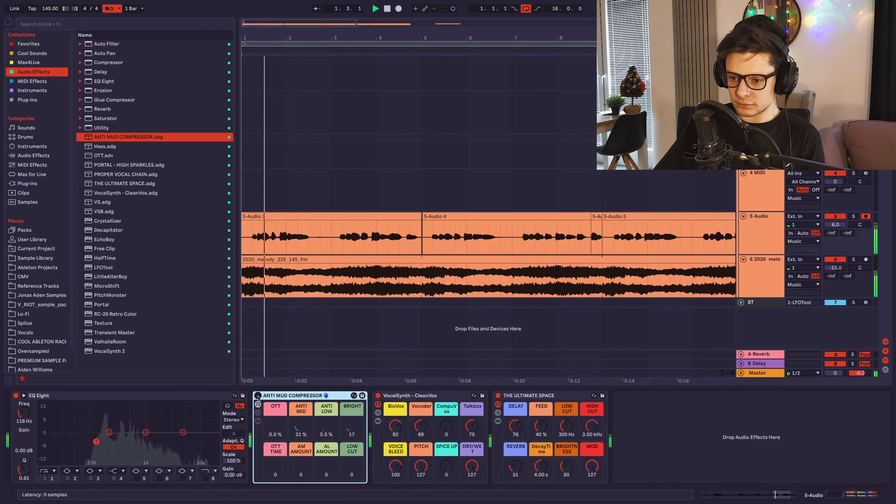
mouse_move(275, 426)
left_mouse_down()
mouse_move(276, 406)
mouse_move(273, 431)
left_mouse_up()
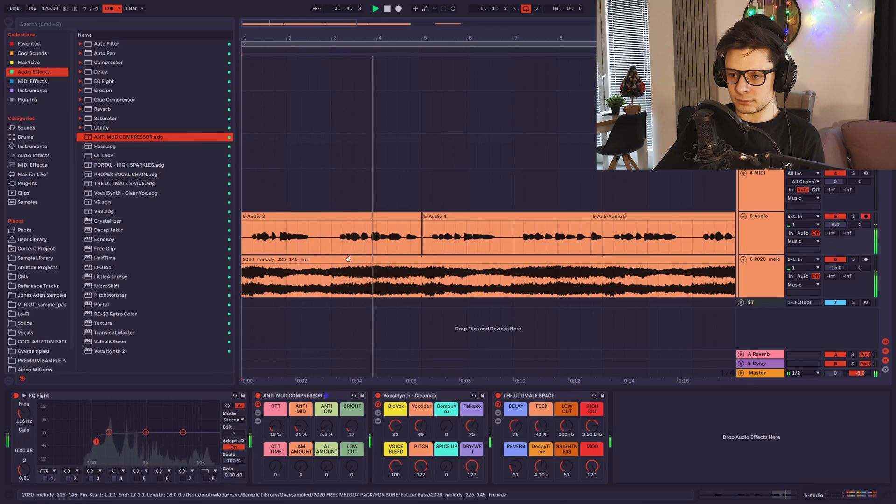
Split the opening vocal clip at 3.1.1.
left_click(332, 243)
key("super+e")
left_click_drag(352, 244, 355, 244)
scroll(365, 244, "down", 2)
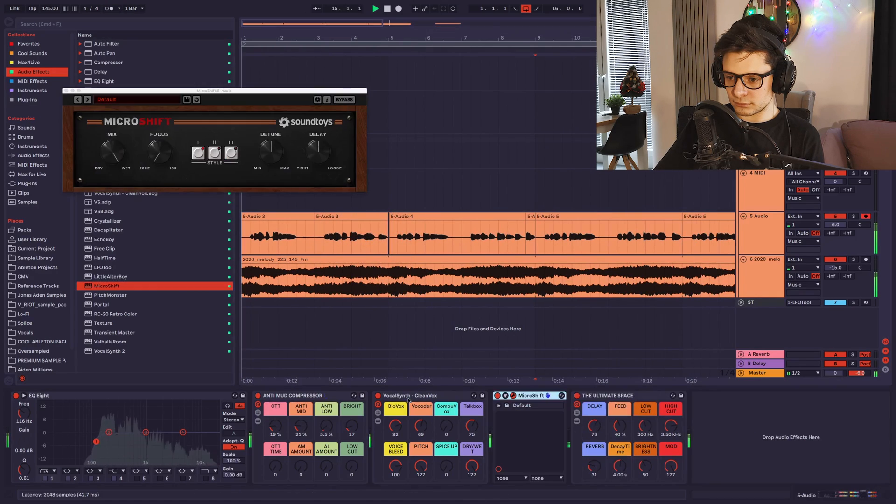
Move the VocalSynth rack ahead of ANTI MUD COMPRESSOR, then raise the Detune in MicroShift and close its window.
left_click_drag(412, 396, 275, 423)
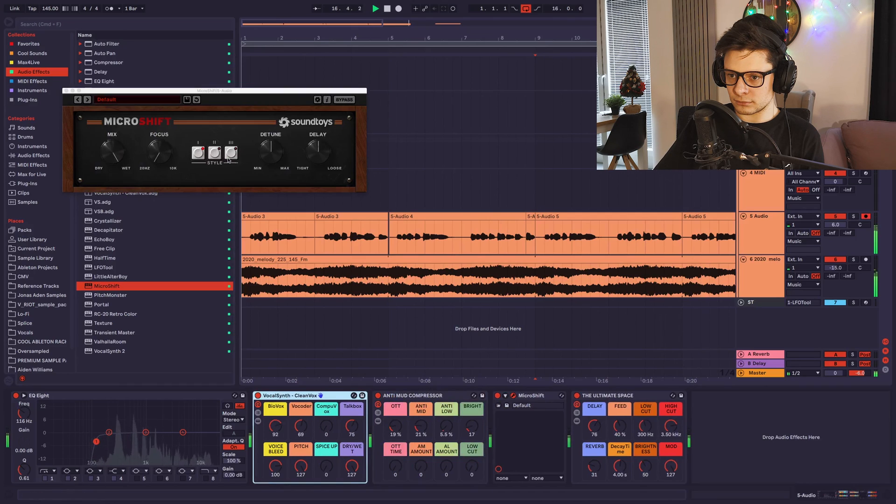
left_click(275, 147)
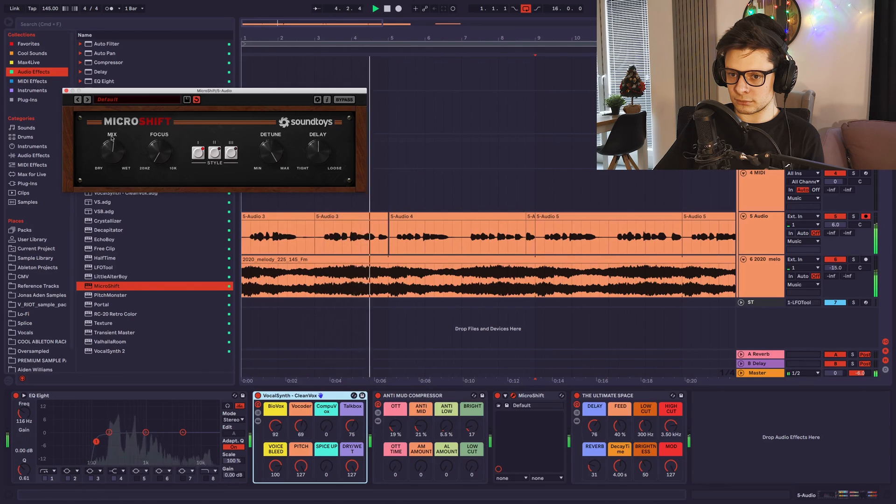
left_click(67, 91)
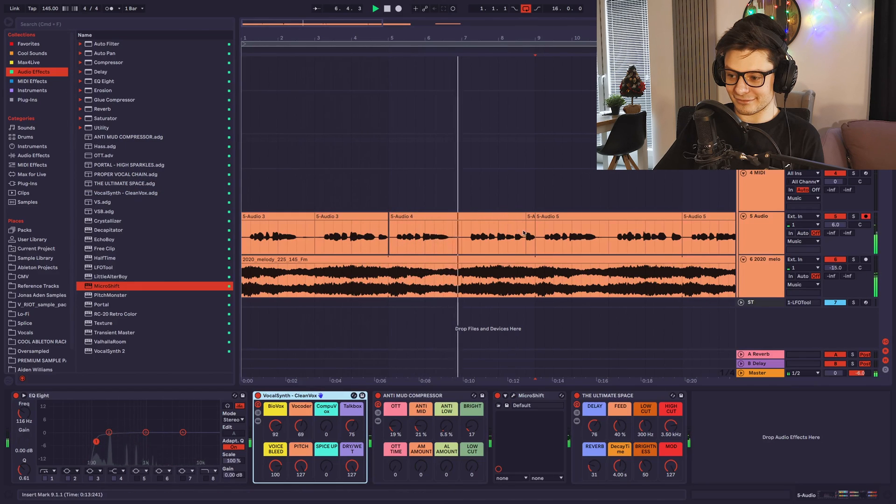
Raise the melody track's volume to -12.7 dB during playback.
scroll(522, 229, "down", 2)
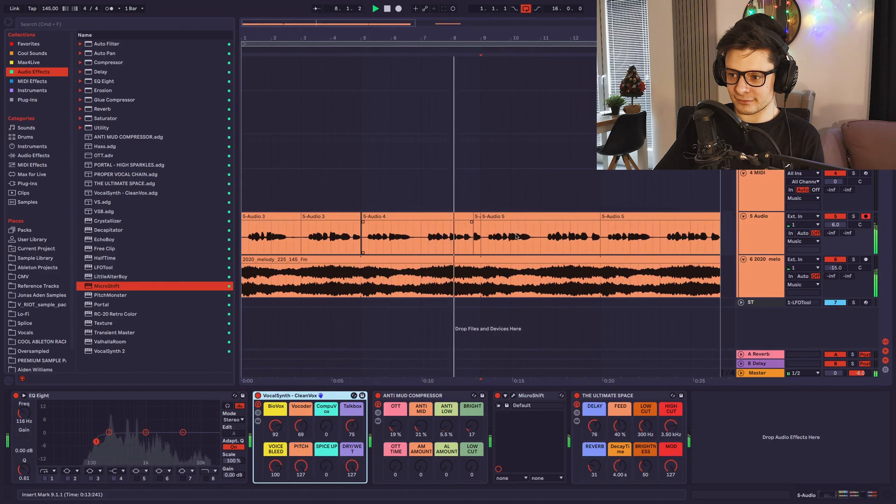
key("minus")
left_click_drag(835, 268, 835, 266)
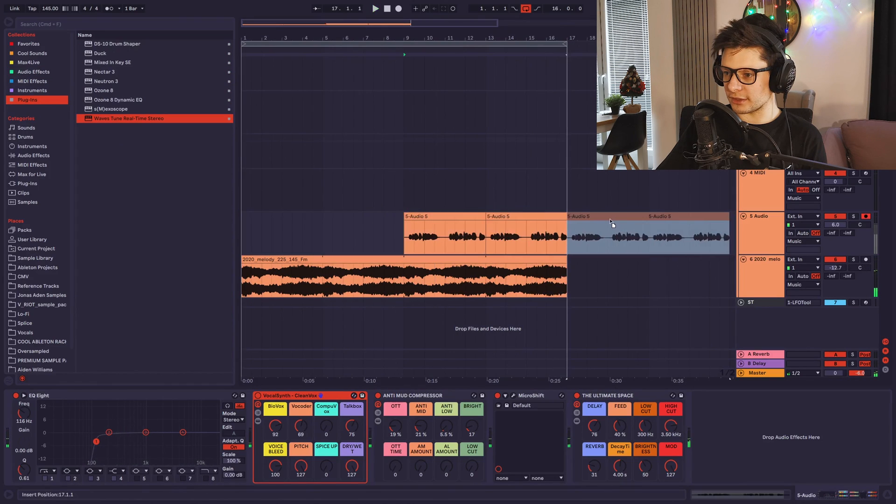
Move the two vocal clips from bar 9 to 17.1.1 and start playback from 1.1.1.
left_click_drag(516, 234, 253, 231)
left_click(243, 236)
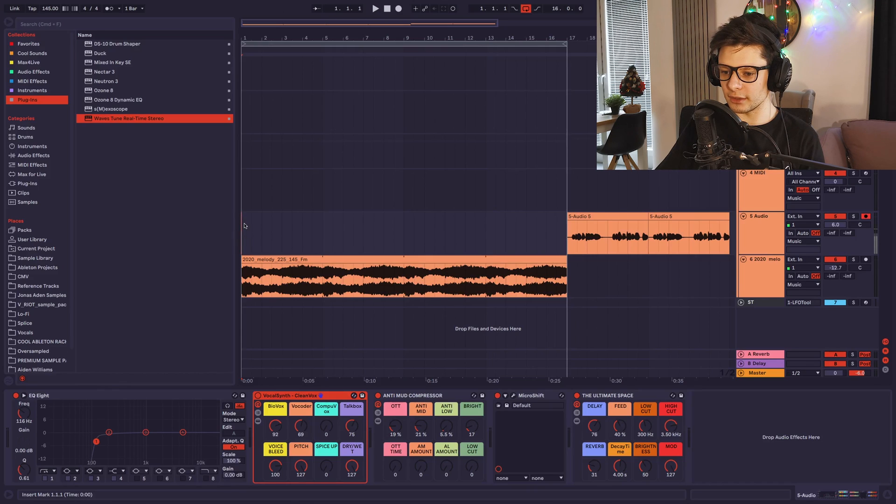
key("space")
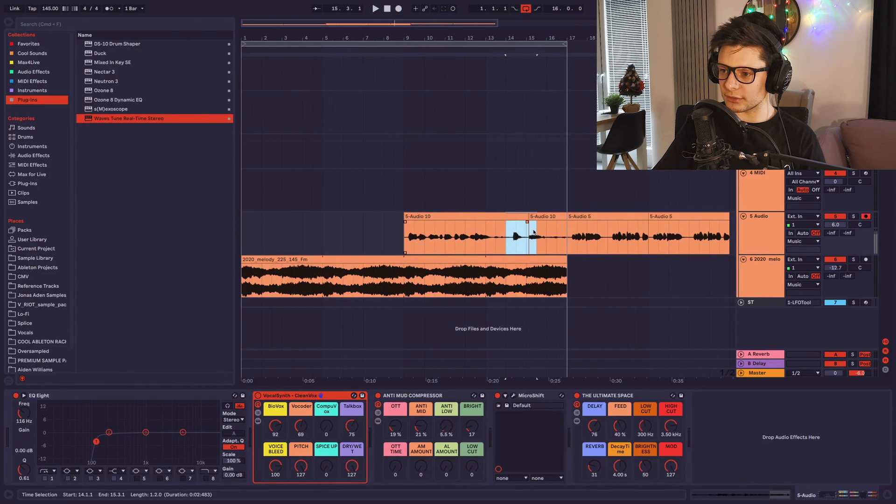
Trim the newly recorded take to 9.1.1 through 14.1.1, delete its leftover tail clip, and play it back.
key("Delete")
left_click(550, 216)
key("Delete")
left_click(489, 216)
scroll(460, 222, "up", 5)
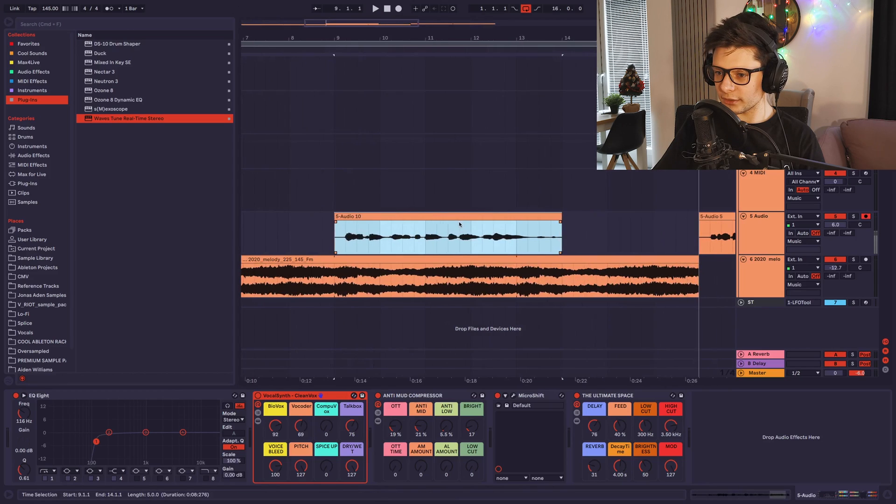
key("space")
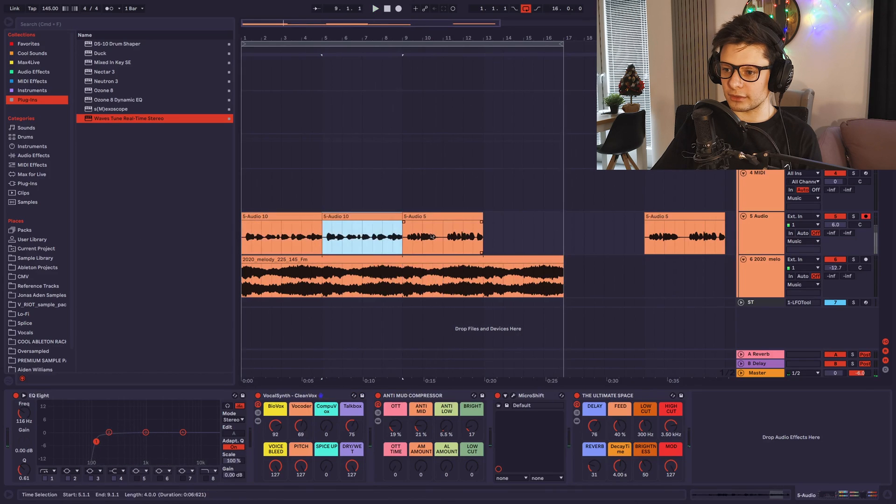
Duplicate the vocal clip at 9.1.1 to 13.1.1 and delete the spare copy beyond the end of the melody.
left_click(439, 216)
key("super+d")
left_click(675, 216)
key("Delete")
Play the vocal selection from 1.1.1 to 12.1.1 and set CompuVox to 30, Voice Bleed to 104 and Pitch to 125.
left_click_drag(463, 243, 102, 248)
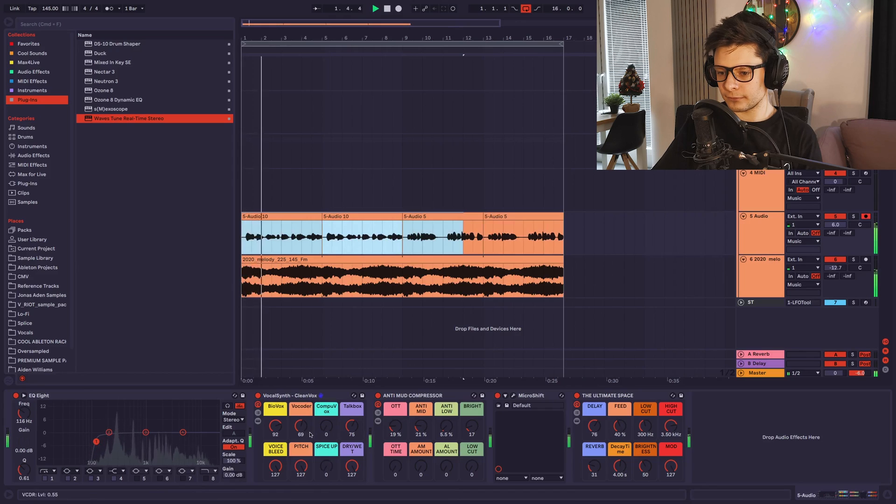
mouse_move(328, 431)
left_mouse_down()
mouse_move(329, 411)
mouse_move(326, 433)
left_mouse_up()
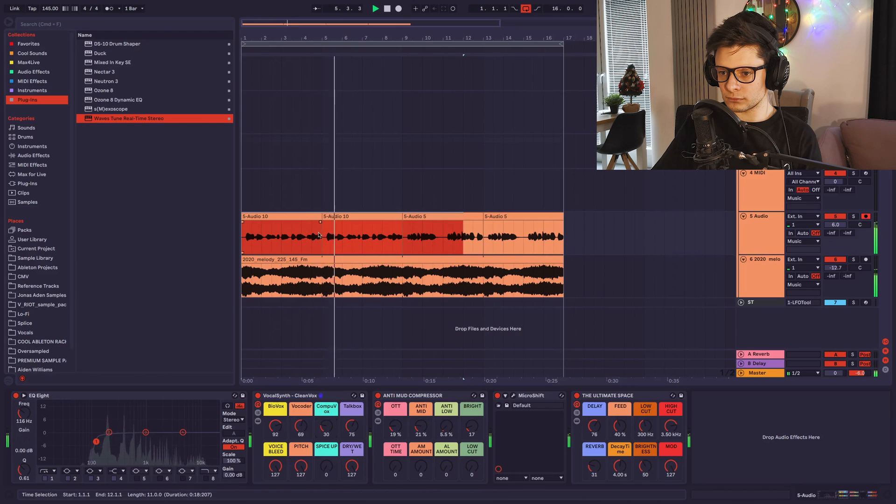
left_click_drag(300, 467, 276, 475)
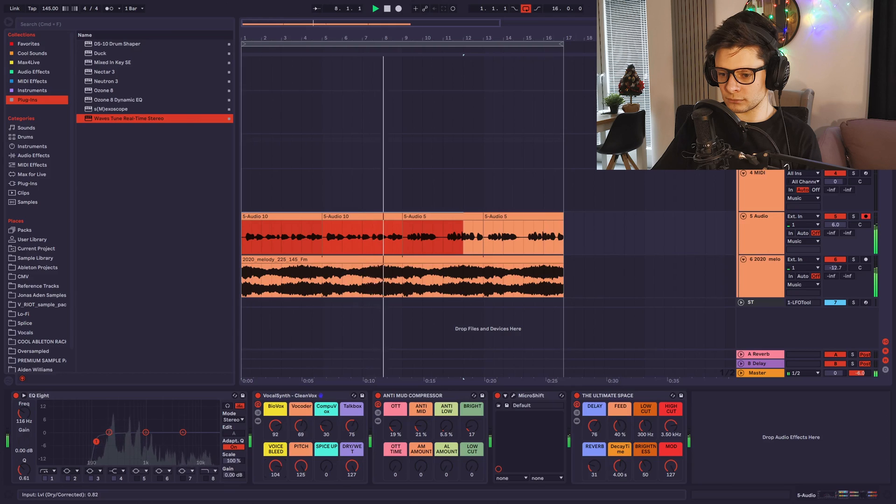
Select the vocal clip from 9.1.1 to 13.1.1 and examine its waveform during playback.
right_click(406, 239)
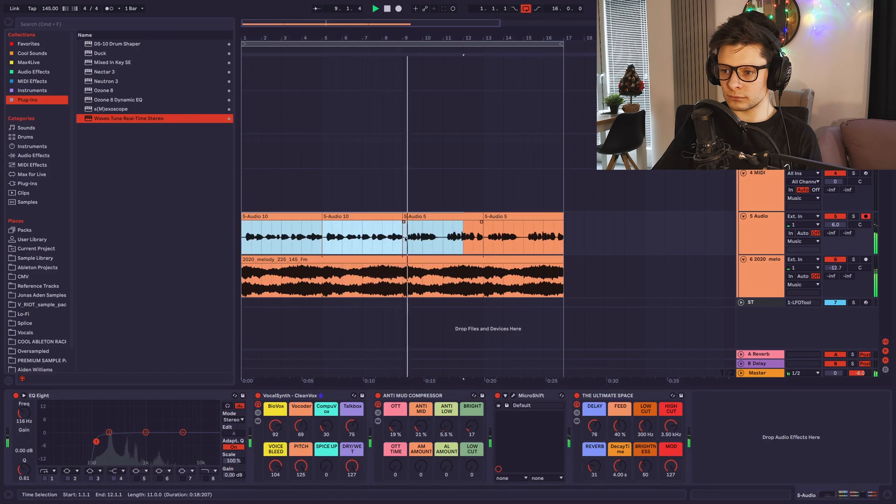
left_click(429, 217)
scroll(423, 226, "up", 5)
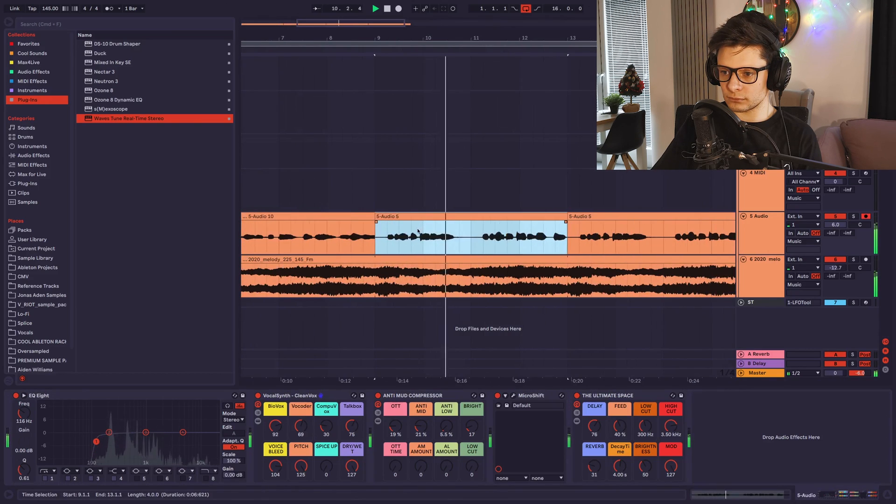
scroll(420, 233, "up", 2)
scroll(523, 237, "down", 6)
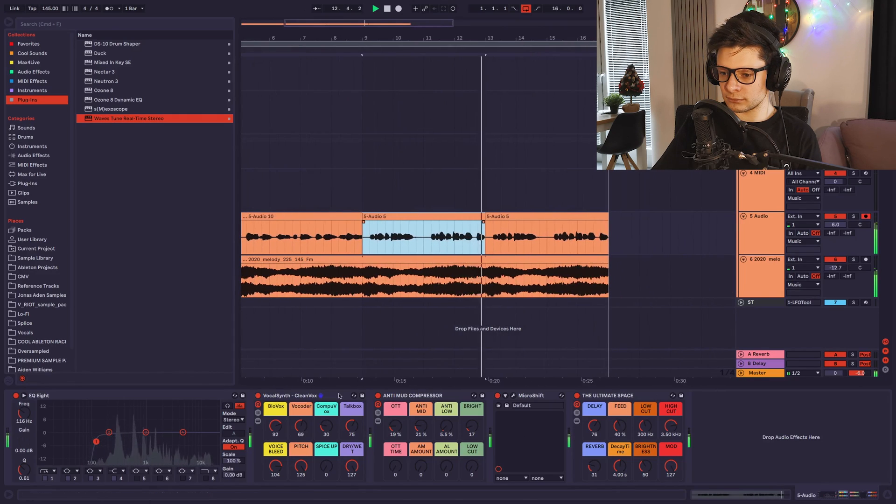
Set CompuVox to 0, BioVox to 103 and Vocoder to 71, and switch off THE ULTIMATE SPACE rack.
left_click_drag(326, 427, 326, 448)
left_click_drag(276, 426, 276, 412)
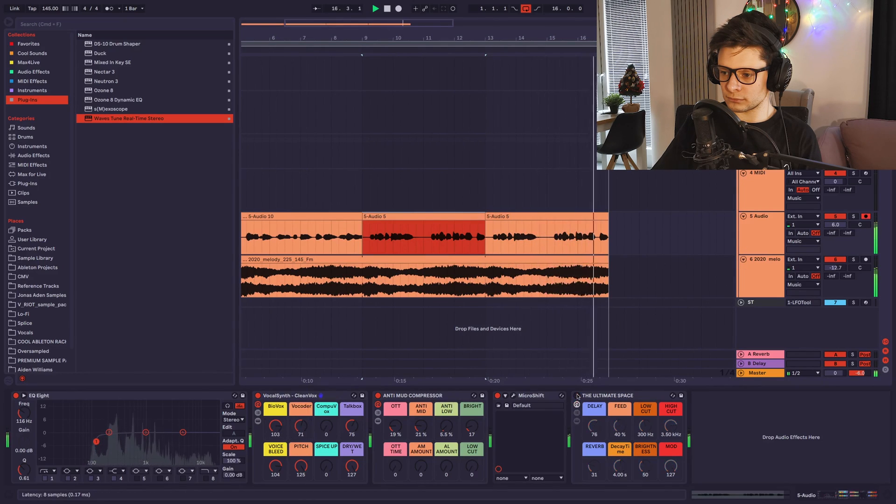
left_click(577, 396)
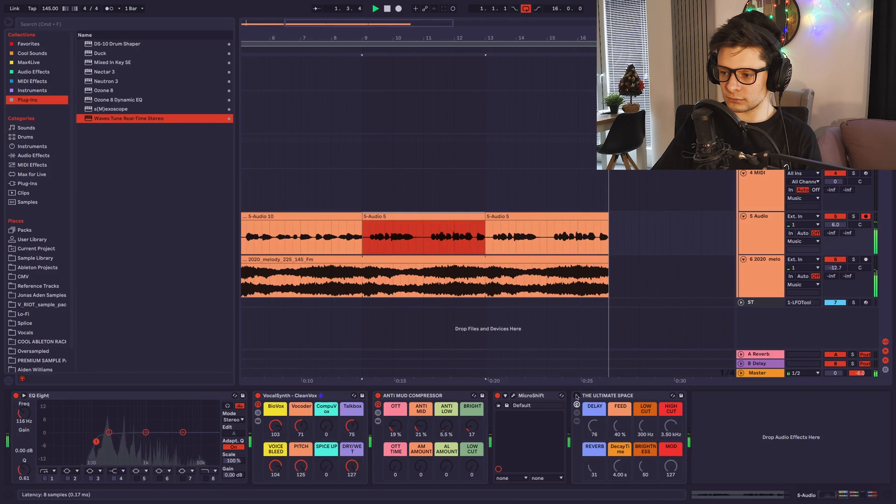